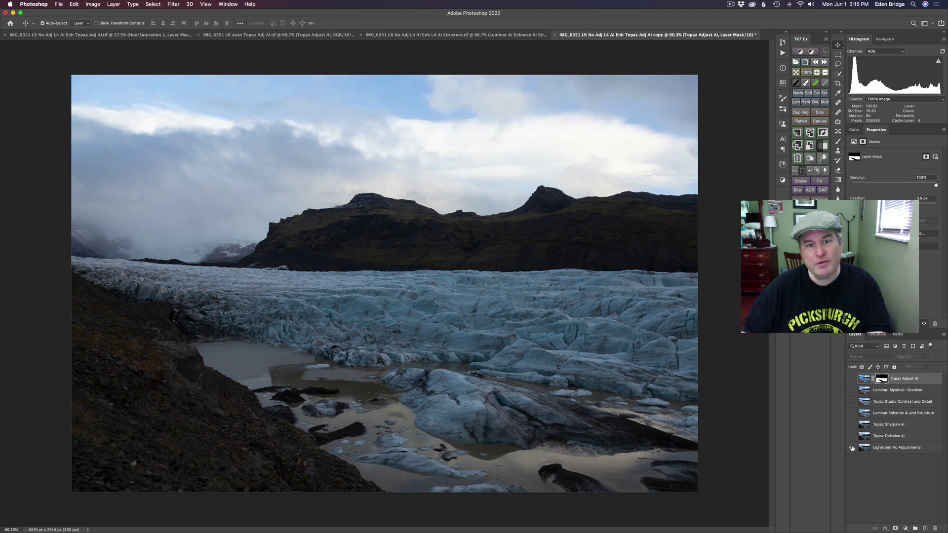
- Toggle all layers except Lightroom No Adjustments to compare the finished edit with the unedited photo
left_click(852, 448, "alt")
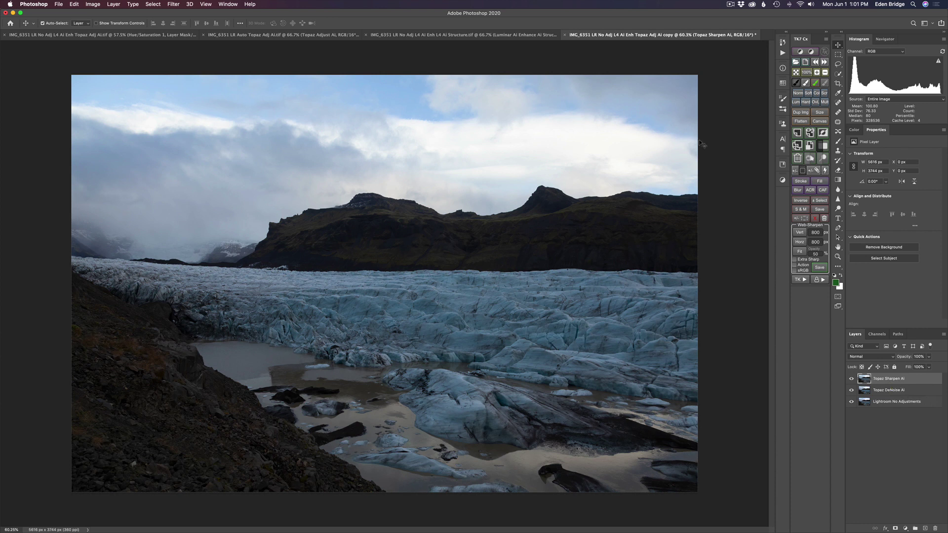
- Duplicate the Topaz Sharpen AI layer and open the copy in the Luminar 4 plug-in
key("super+j")
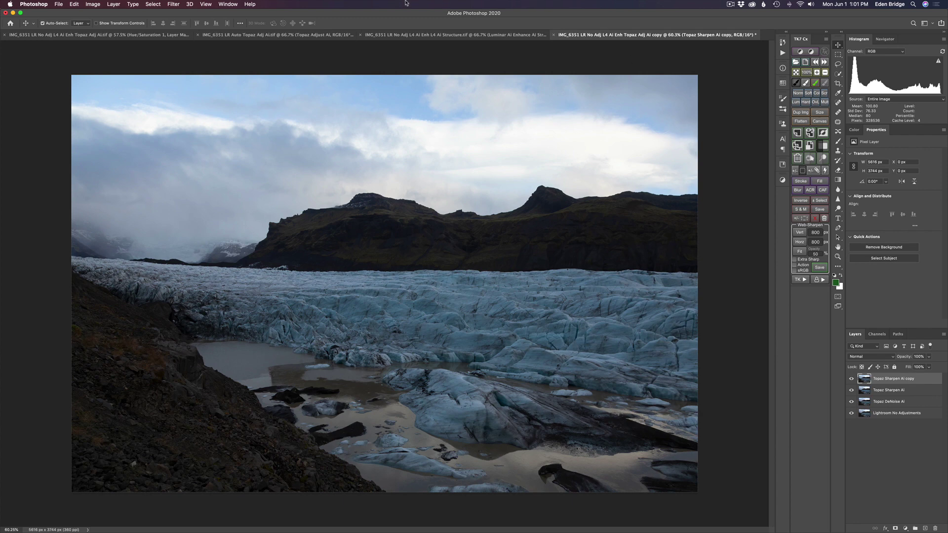
left_click(173, 5)
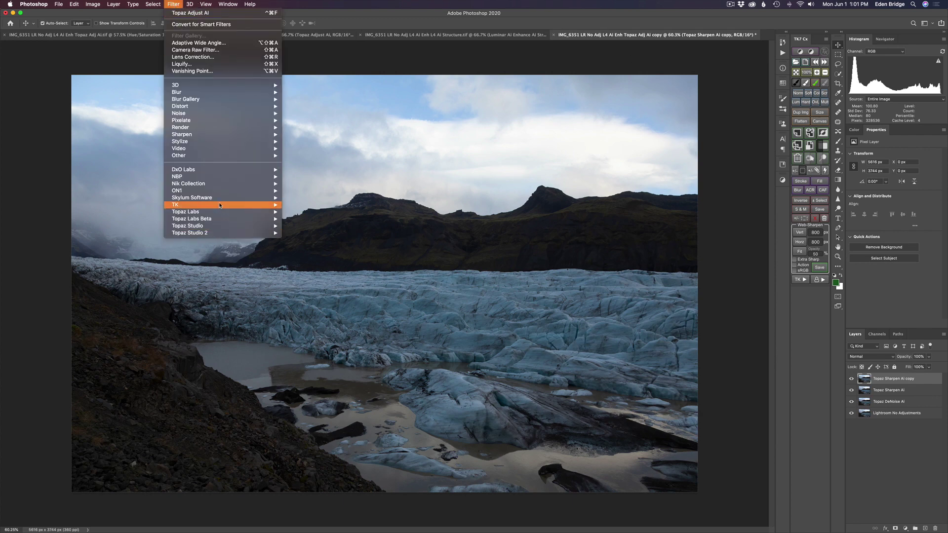
mouse_move(221, 198)
left_click(309, 205)
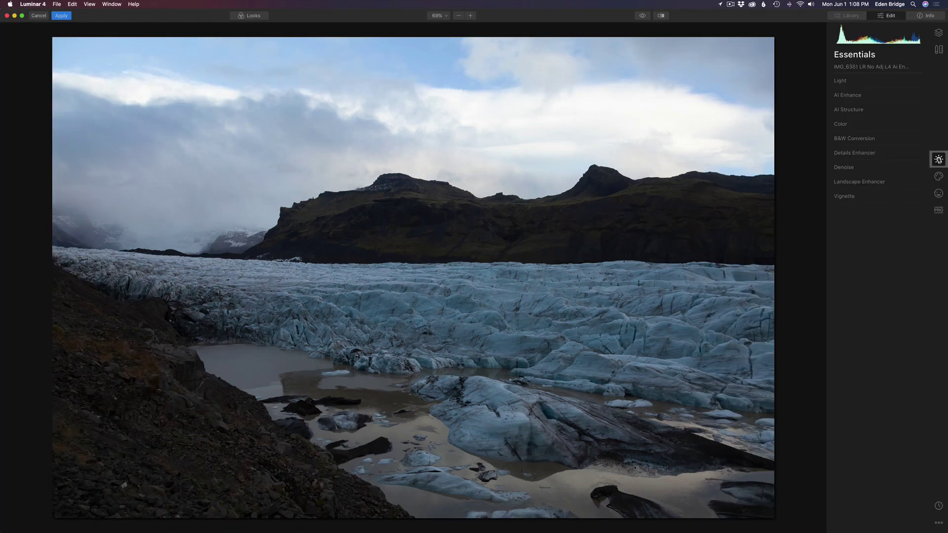
- Set AI Accent to 66 and AI Sky Enhancer to 24, and raise the AI Structure amount to 31
left_click(882, 95)
left_click_drag(835, 114, 892, 114)
left_click_drag(835, 128, 858, 129)
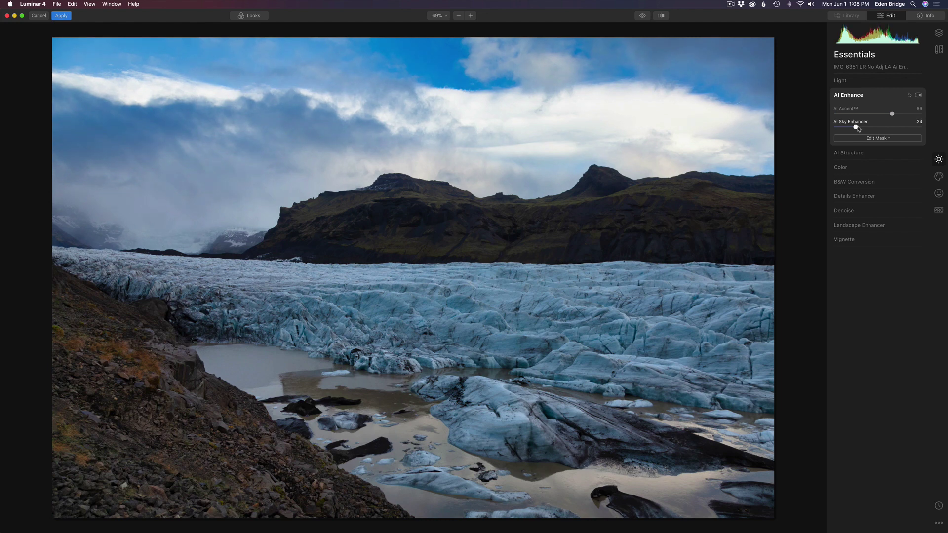
left_click(864, 154)
left_click_drag(878, 129, 892, 130)
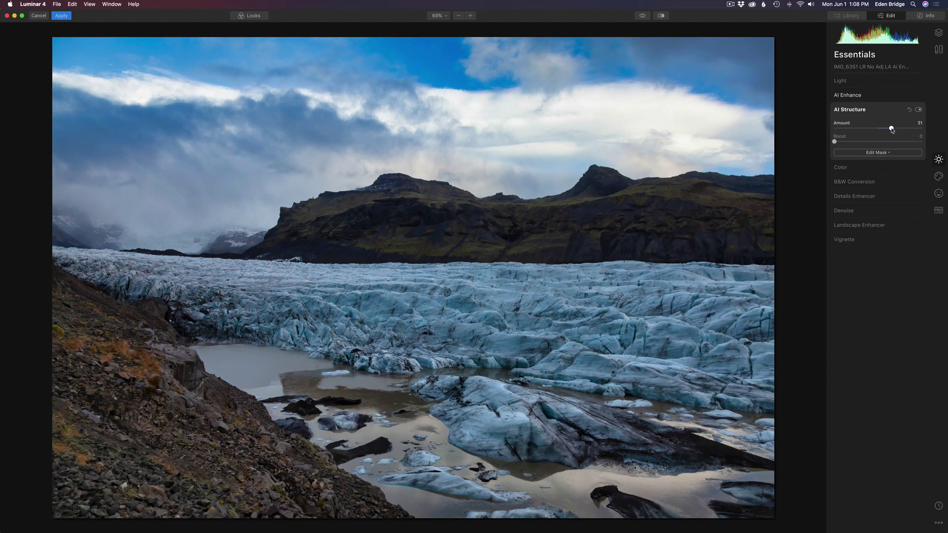
- Set the Light adjustment's Exposure to 0.34 and Highlights to -24
left_click(872, 82)
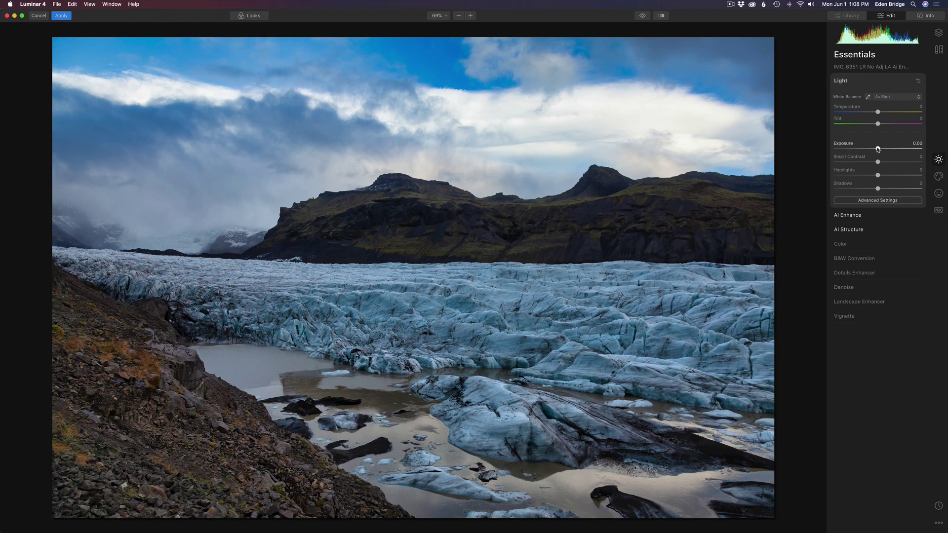
left_click_drag(878, 149, 881, 151)
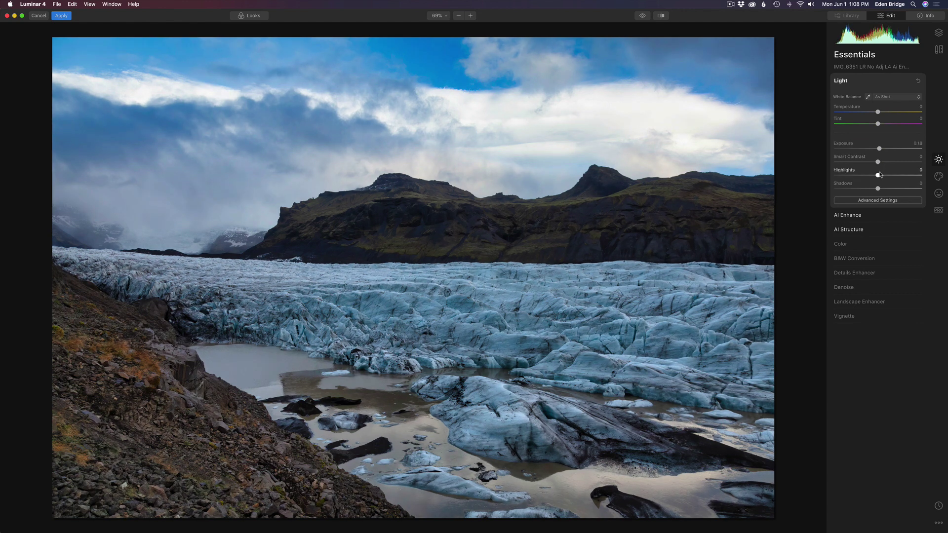
left_click_drag(878, 175, 882, 149)
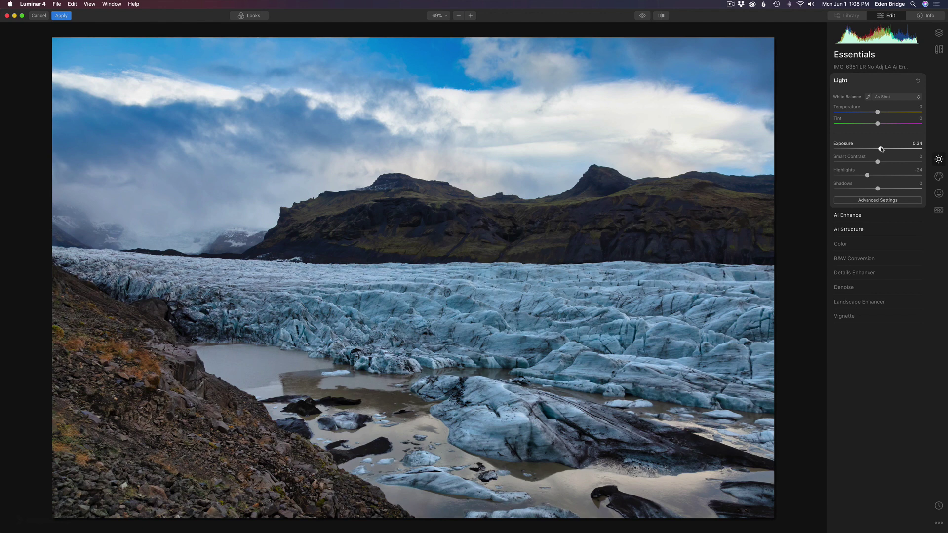
- Set the Landscape Enhancer's Golden Hour to 46 and apply the Luminar edits to the Photoshop layer
left_click(876, 302)
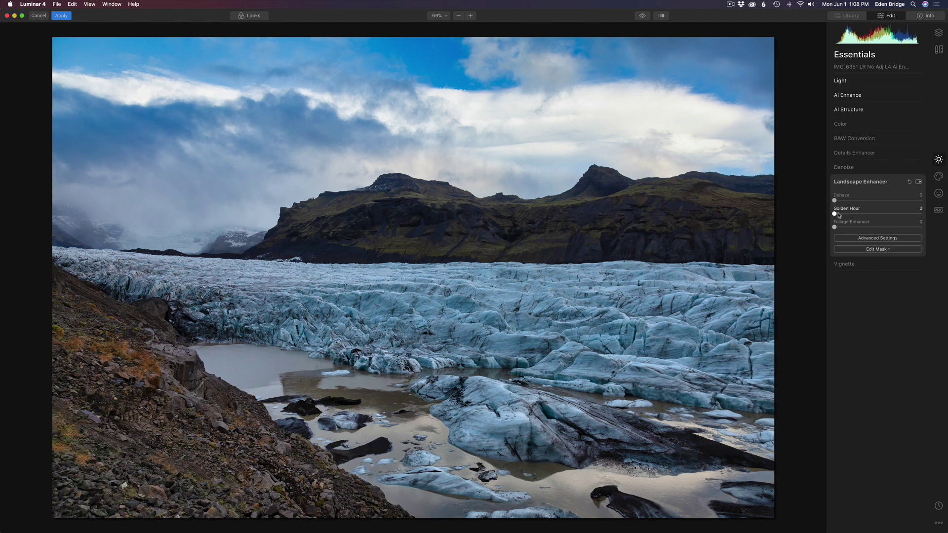
left_click_drag(836, 214, 876, 215)
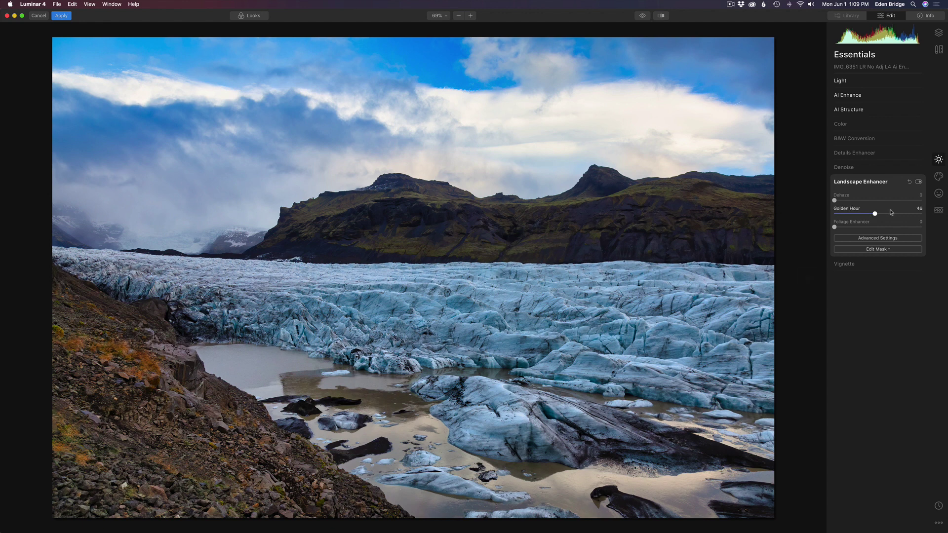
left_click(68, 16)
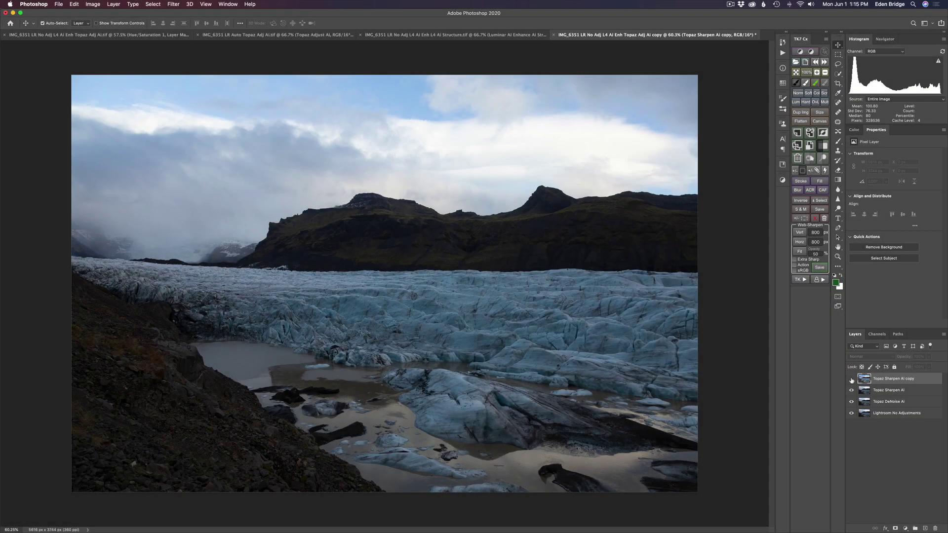
- Show the Luminar-edited top layer again, duplicate it, and open the copy in Topaz Studio 2
left_click(851, 379)
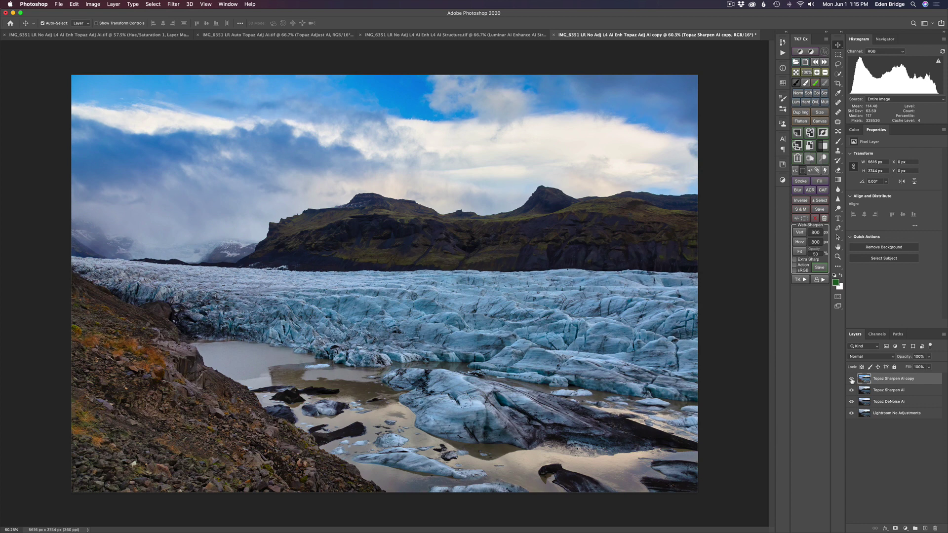
key("super+j")
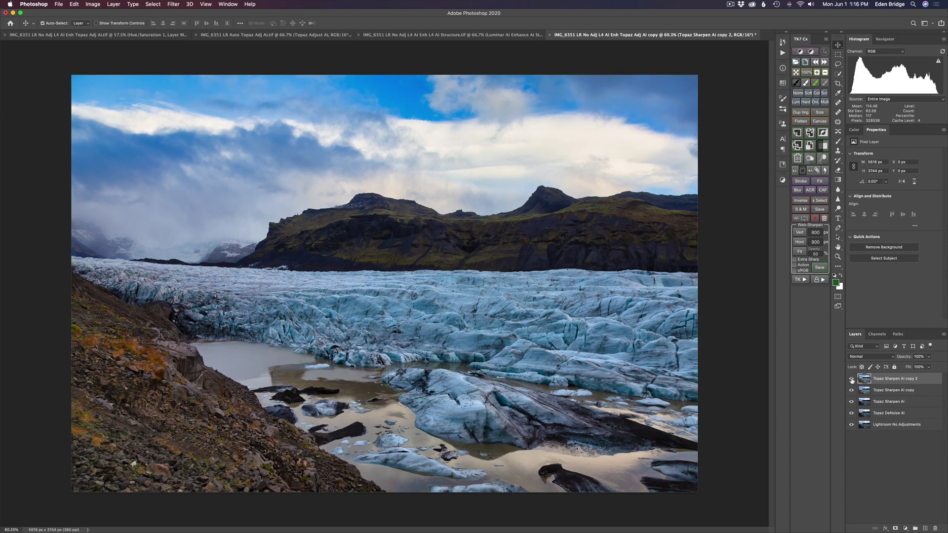
left_click(173, 4)
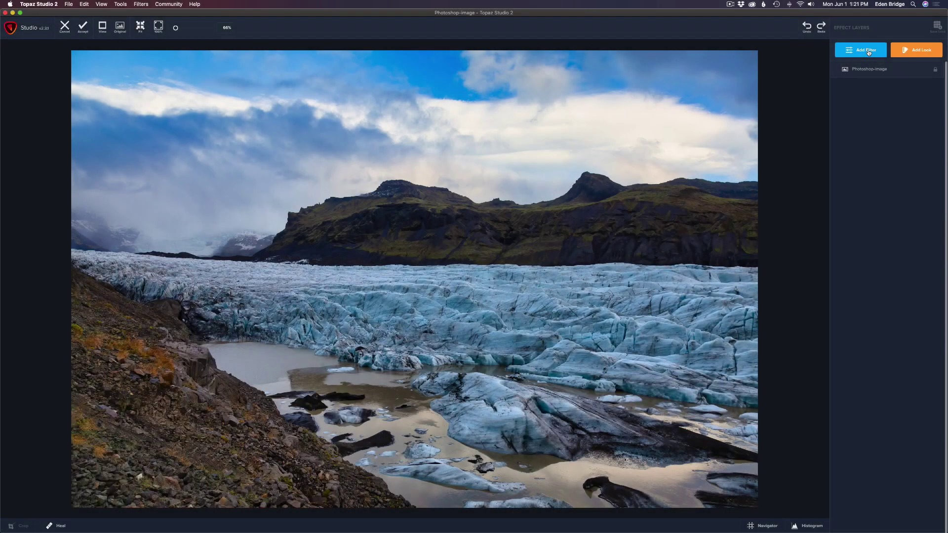
- Add a Precision Contrast filter with contrast set to Micro 0.19, Low 0.22 and Medium 0.09
left_click(869, 52)
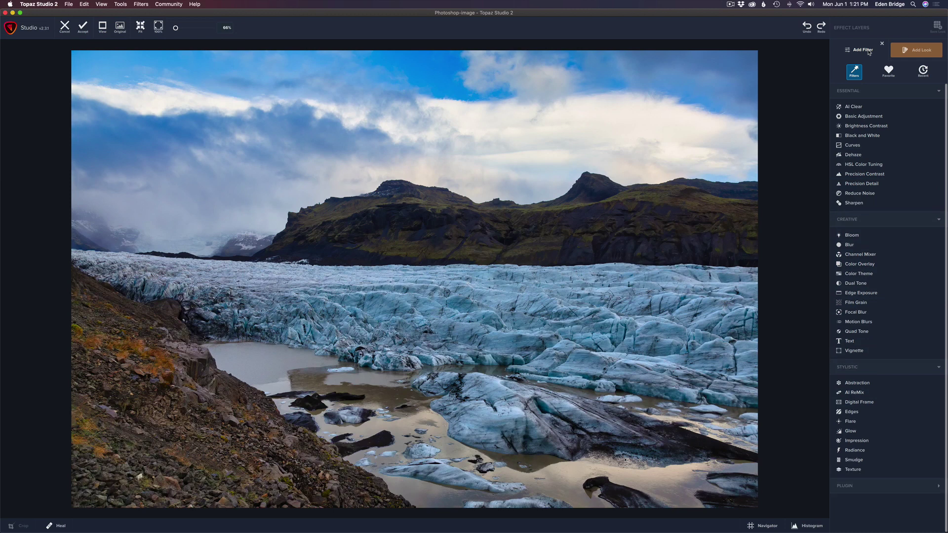
left_click(869, 176)
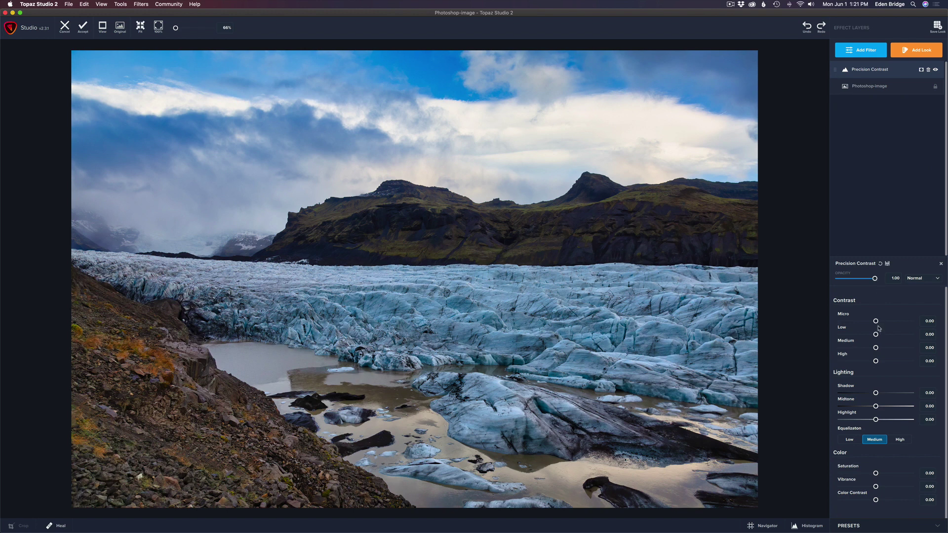
left_click(876, 322)
left_click_drag(876, 322, 880, 352)
left_click_drag(881, 335, 883, 335)
- Switch repeatedly between the original and filtered image to examine the effect of the contrast adjustments
key("backslash")
key("backslash")
key("backslash")
key("backslash")
key("backslash")
key("backslash")
key("backslash")
key("backslash")
- Set the Precision Contrast lighting to Shadow 0.21, Midtone 0.08 and Highlight -0.38
mouse_move(877, 393)
left_mouse_down()
mouse_move(862, 392)
mouse_move(884, 393)
left_mouse_up()
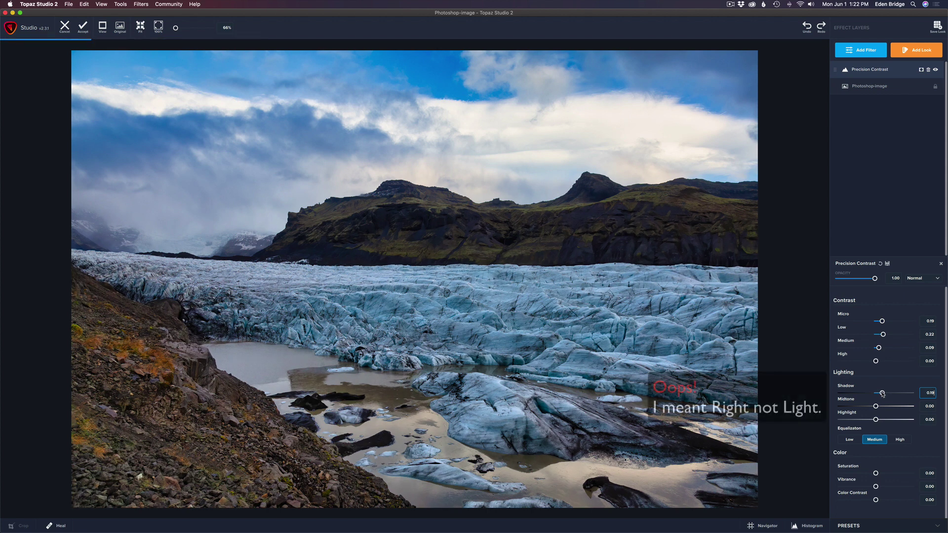
left_click_drag(883, 394, 883, 394)
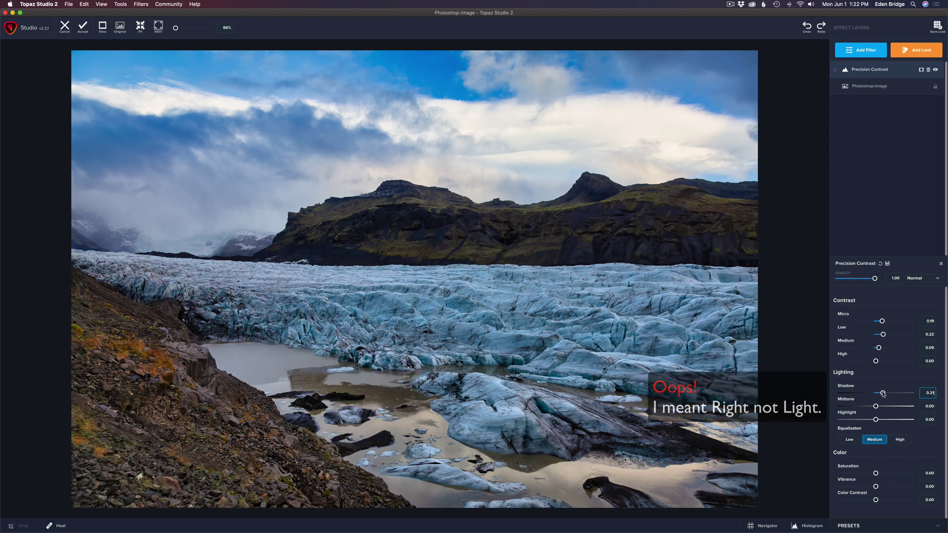
left_click_drag(876, 406, 879, 409)
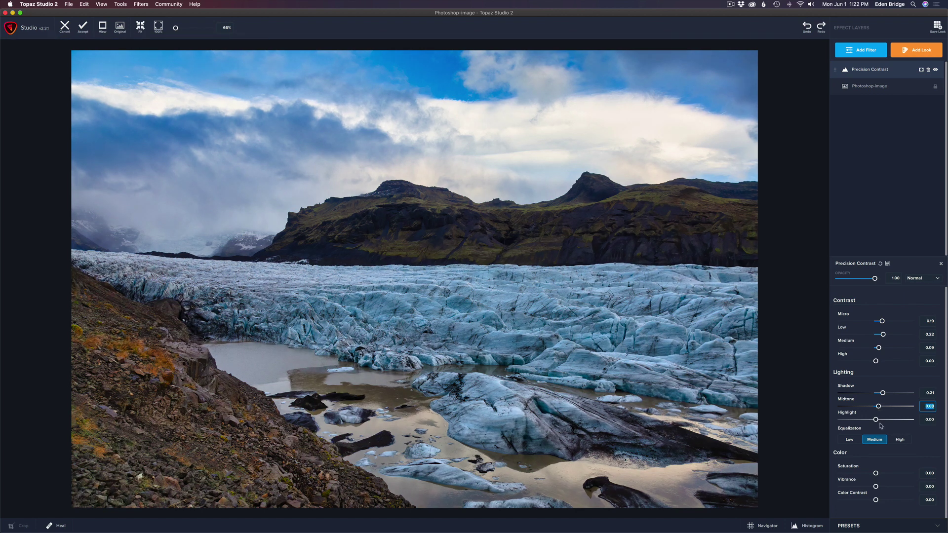
left_click_drag(876, 420, 863, 419)
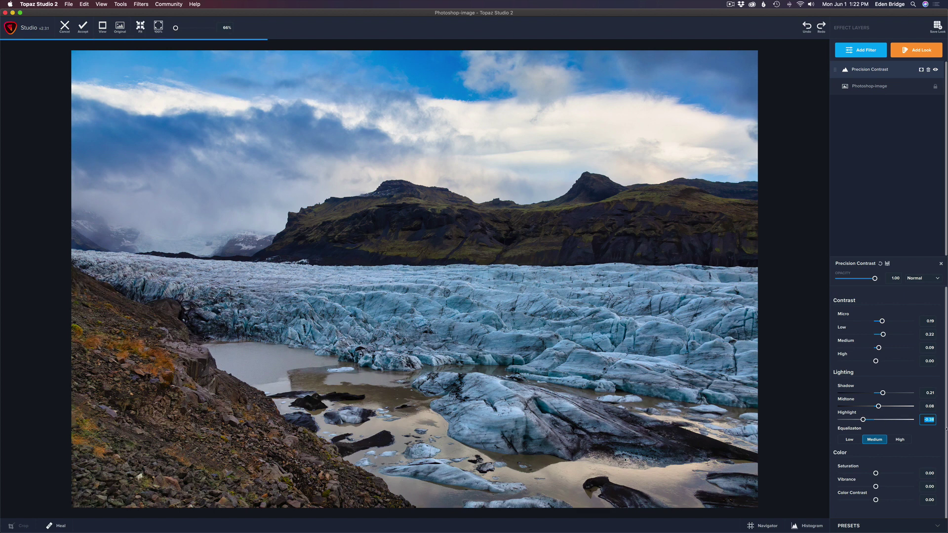
- Try the Low, Medium and High Equalization options on the image and return to Medium
left_click(851, 438)
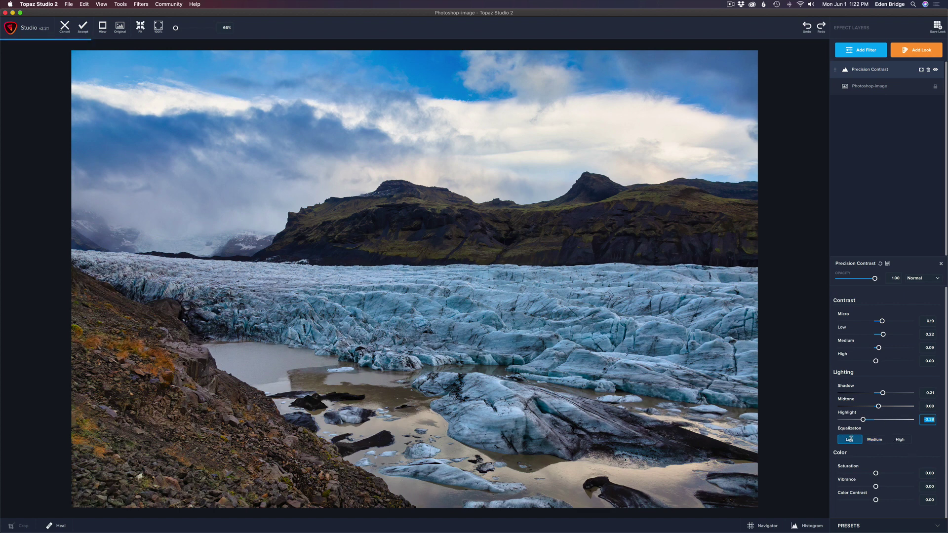
left_click(875, 440)
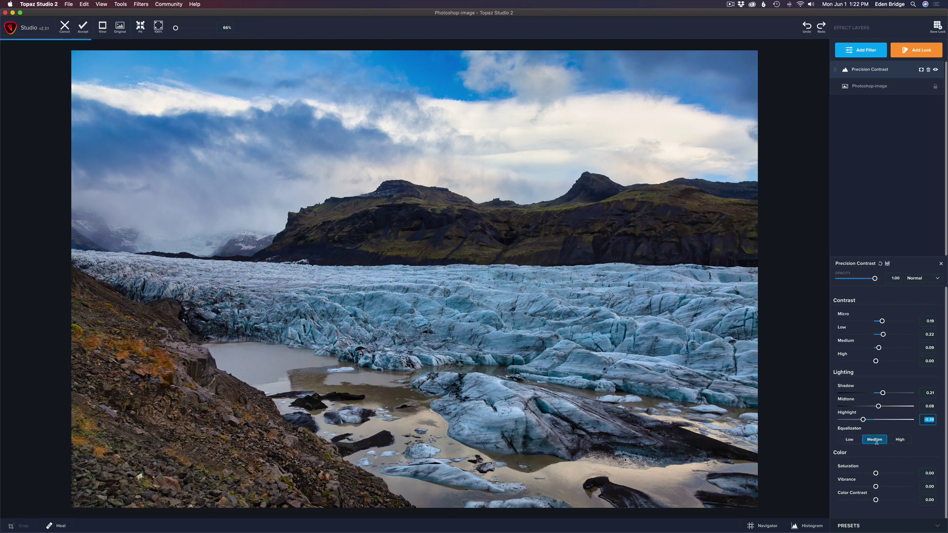
left_click(901, 440)
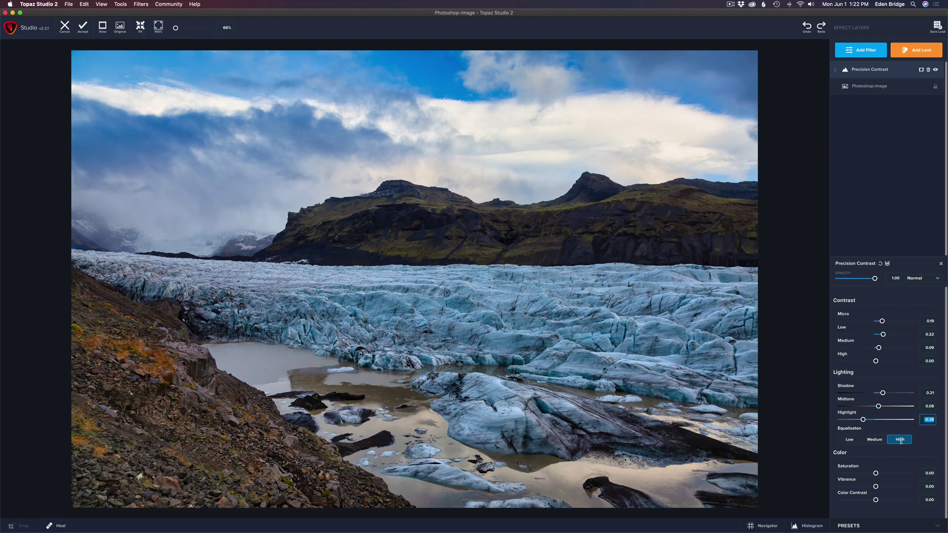
left_click(874, 440)
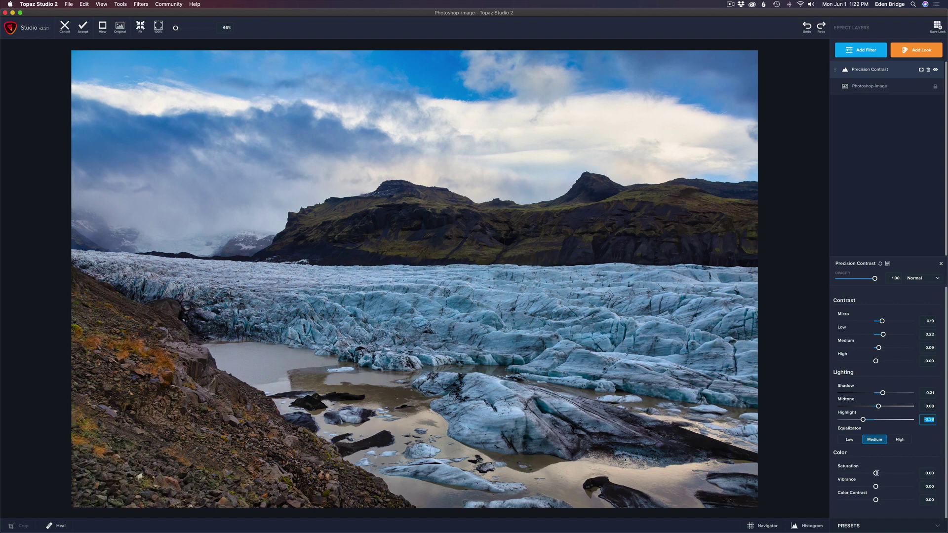
- Set the Precision Contrast color values to Saturation 0.13 and Vibrance 0.15
mouse_move(875, 473)
left_mouse_down()
mouse_move(885, 473)
mouse_move(877, 487)
mouse_move(905, 489)
mouse_move(881, 490)
left_mouse_up()
left_click_drag(881, 488, 879, 488)
left_click_drag(883, 473, 880, 473)
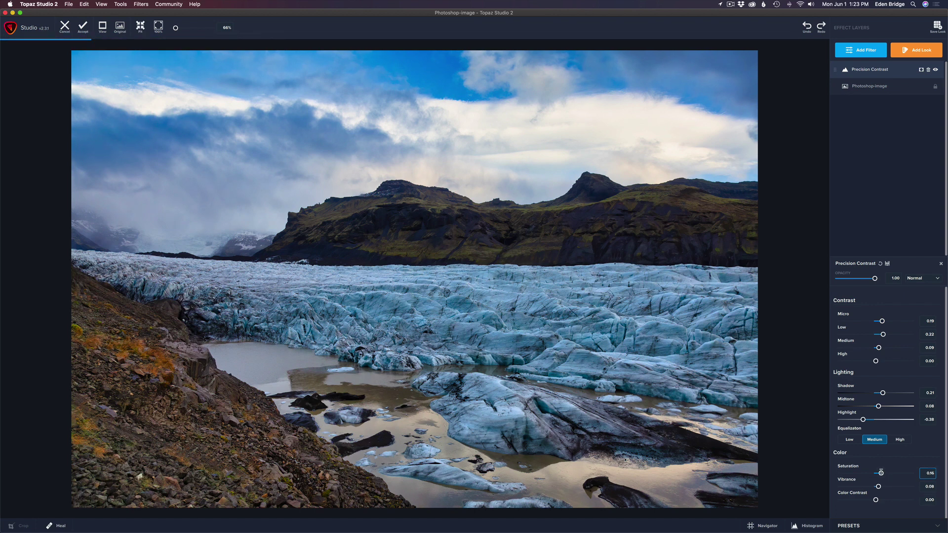
left_click_drag(879, 487, 881, 486)
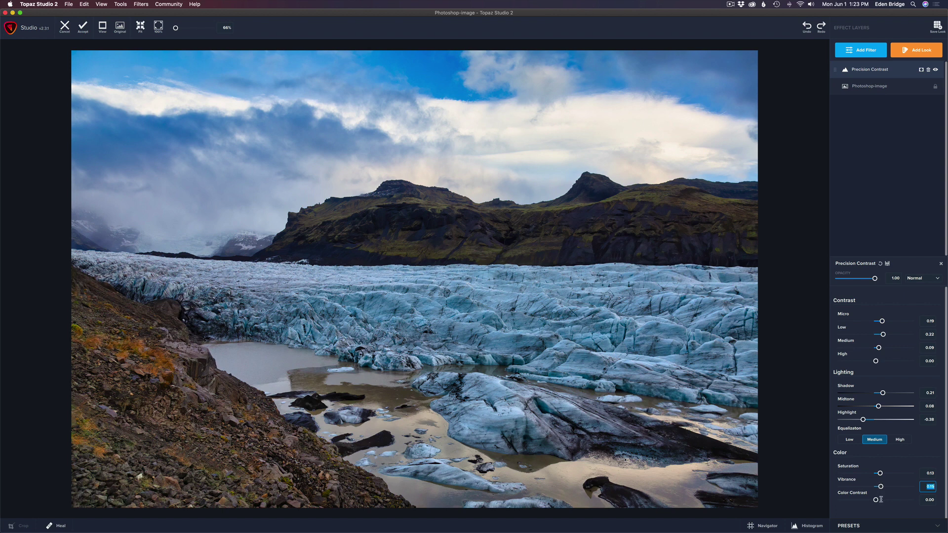
- Test a strong Color Contrast, reduce it to a slight boost, and compare the image with the original
key("Tab")
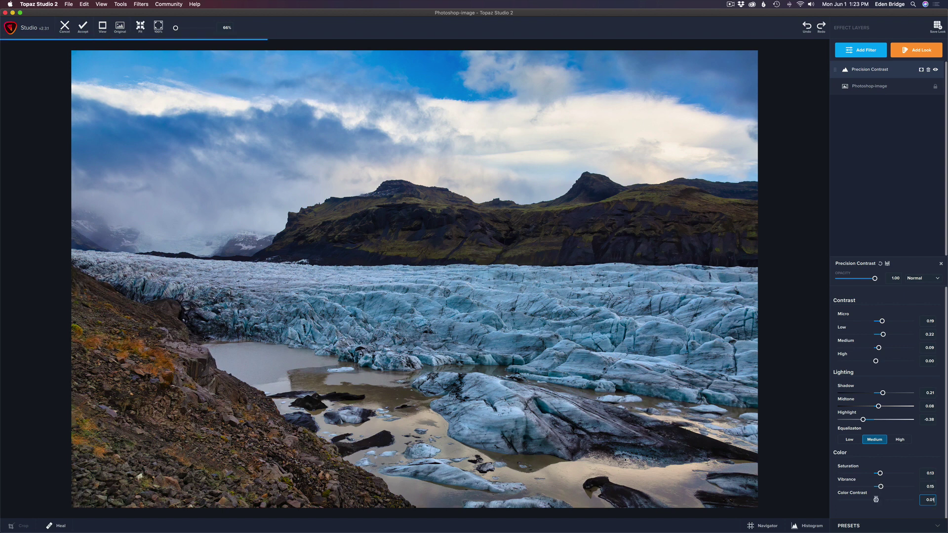
left_click_drag(878, 500, 907, 500)
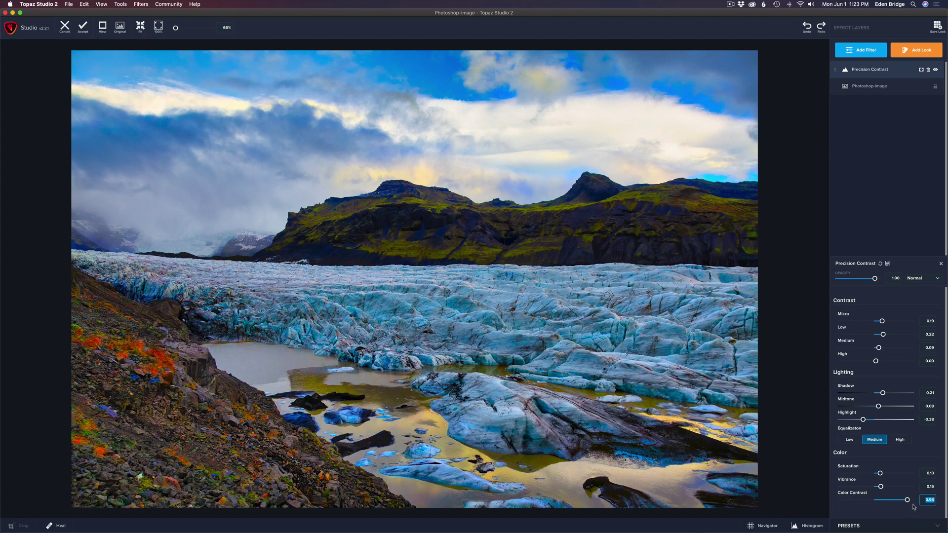
left_click_drag(908, 500, 880, 503)
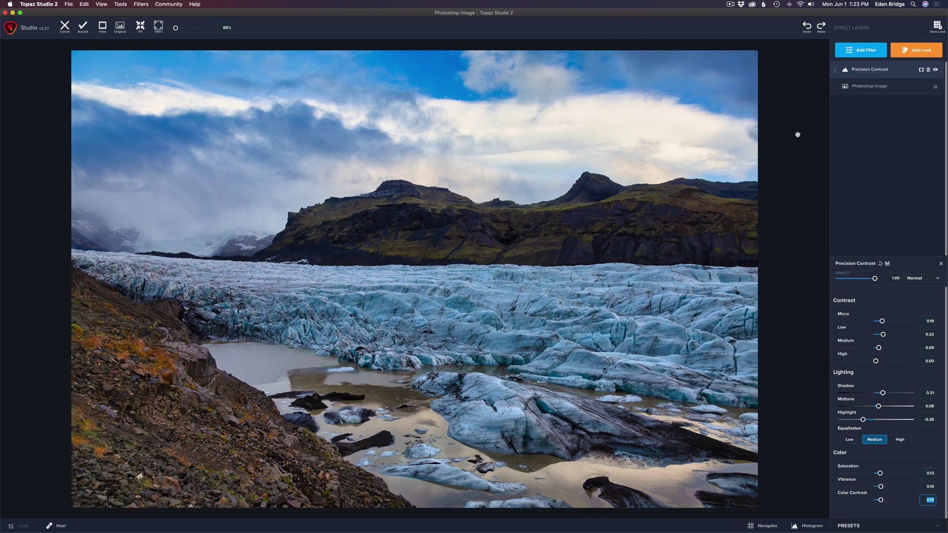
key("backslash")
key("backslash")
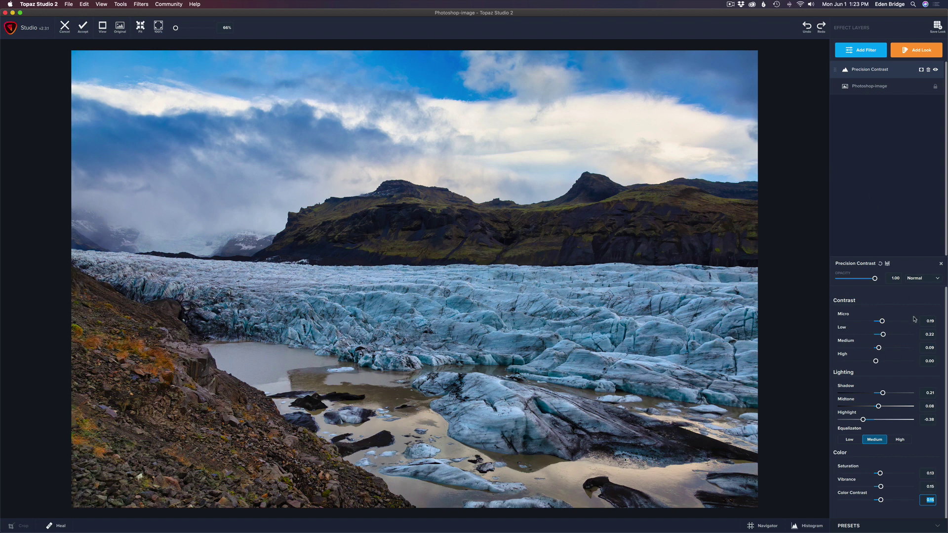
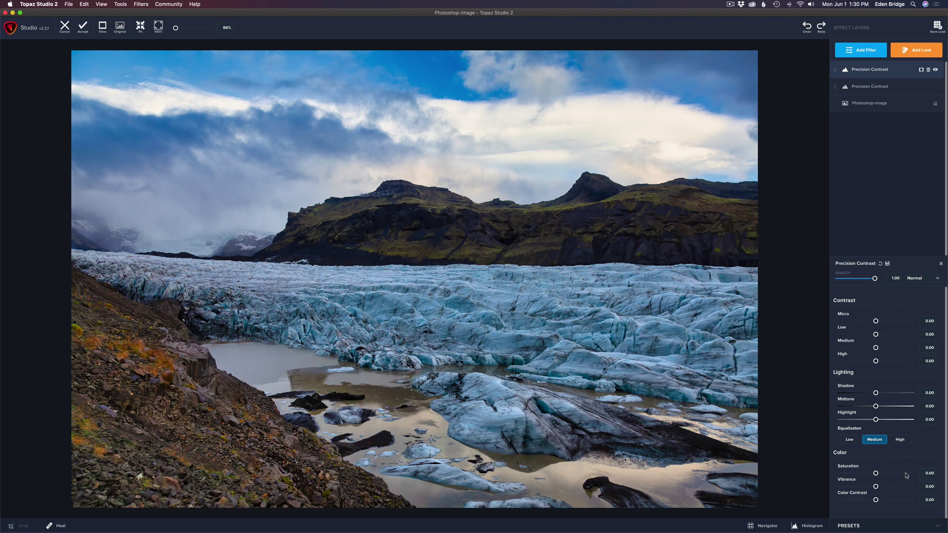
- Raise Vibrance to a moderately strong boost on the second Precision Contrast filter
left_click_drag(876, 488, 903, 489)
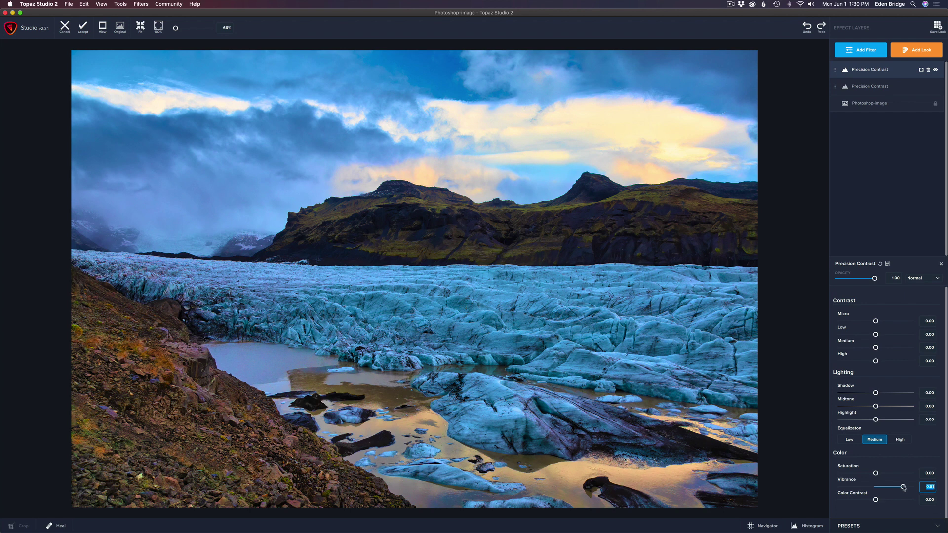
left_click_drag(904, 488, 894, 488)
- Add an all-black mask to the second Precision Contrast filter and activate the mask brush
left_click(921, 70)
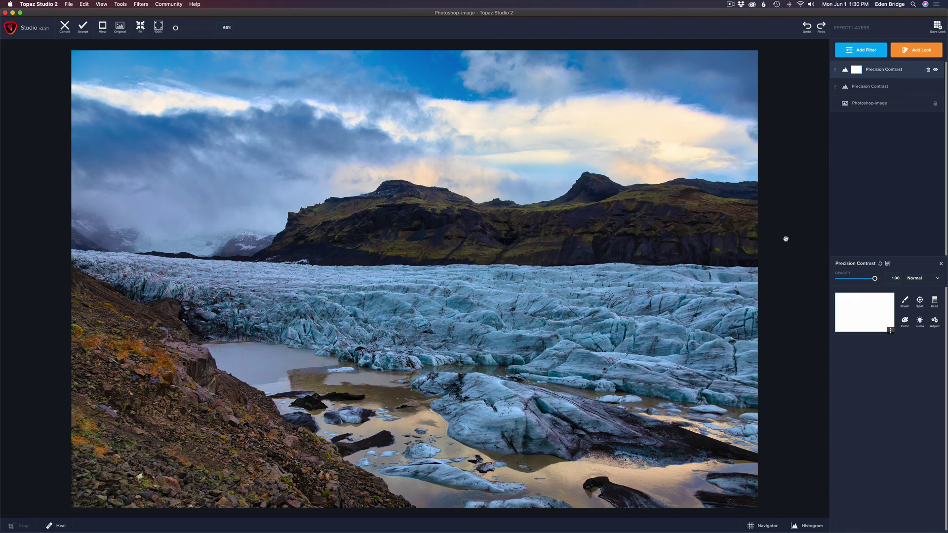
left_click(892, 331)
left_click(890, 374)
left_click(904, 303)
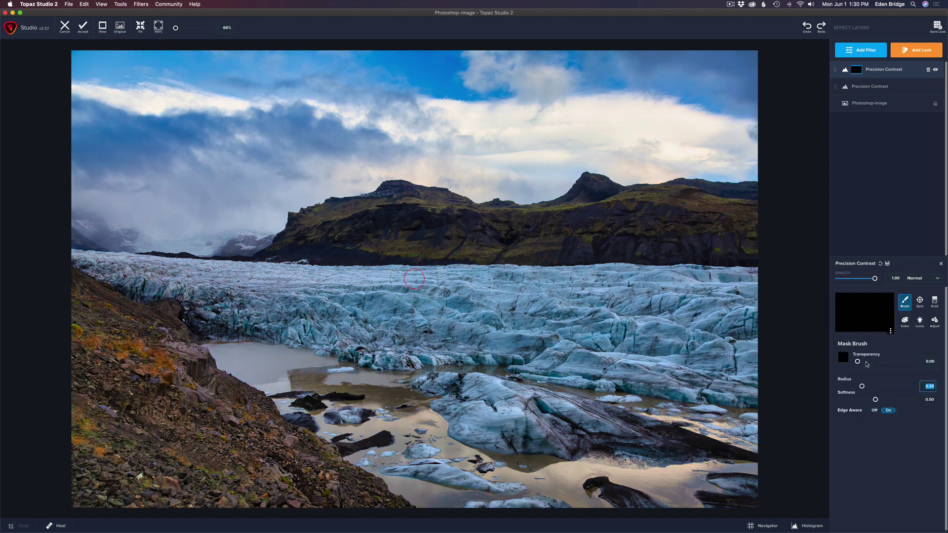
- Set the mask brush to white with radius 0.45 and paint the second Precision Contrast effect onto the water and foreground ice
left_click_drag(909, 370, 920, 370)
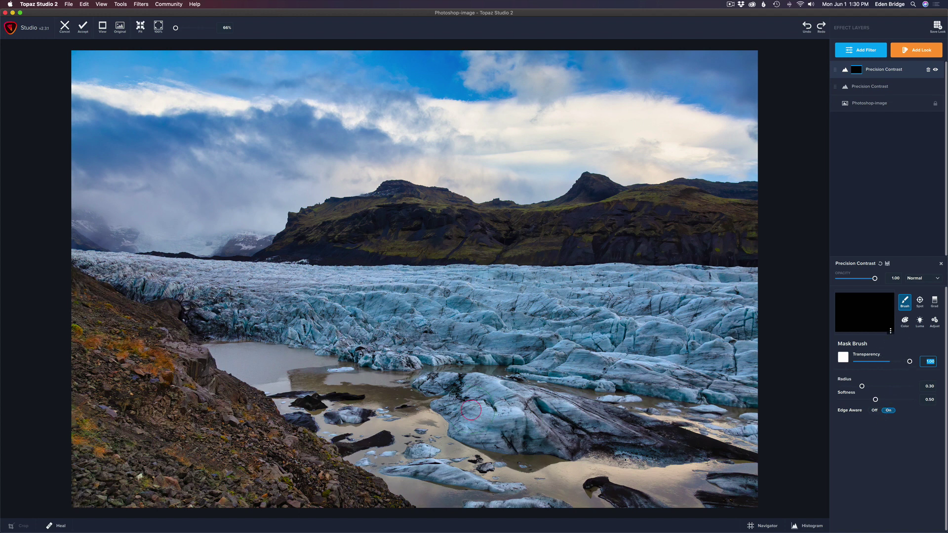
left_click_drag(862, 387, 872, 387)
mouse_move(262, 358)
left_mouse_down()
mouse_move(736, 444)
mouse_move(568, 457)
mouse_move(353, 398)
mouse_move(323, 421)
mouse_move(282, 399)
mouse_move(390, 452)
mouse_move(486, 466)
mouse_move(420, 488)
mouse_move(666, 484)
mouse_move(621, 483)
left_mouse_up()
mouse_move(447, 466)
left_mouse_down()
mouse_move(375, 469)
mouse_move(464, 483)
left_mouse_up()
mouse_move(340, 402)
left_mouse_down()
mouse_move(232, 360)
mouse_move(247, 358)
left_mouse_up()
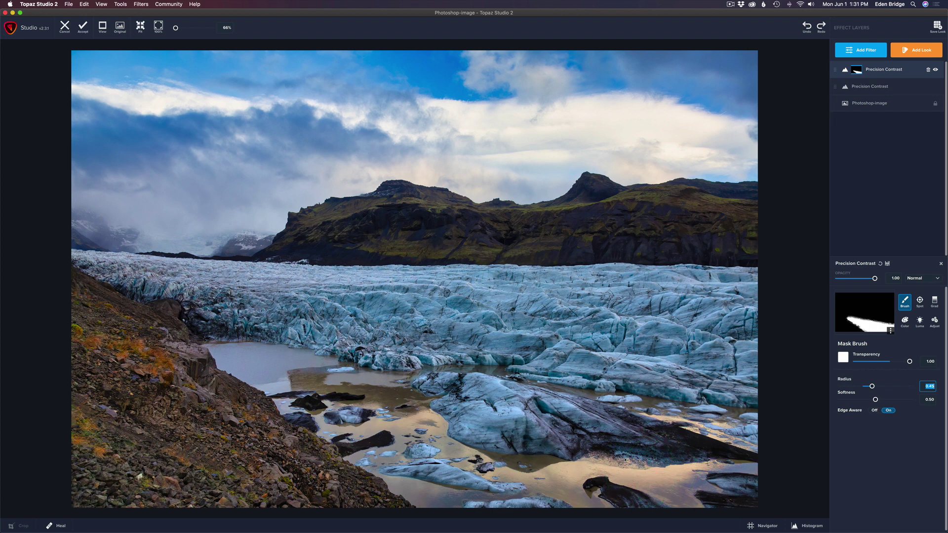
- Reduce the mask brush radius to 0.29 and paint the Precision Contrast effect over the dark mountain range
left_click_drag(872, 387, 861, 387)
mouse_move(308, 240)
left_mouse_down()
mouse_move(409, 211)
mouse_move(454, 216)
mouse_move(340, 241)
mouse_move(512, 239)
mouse_move(468, 231)
mouse_move(585, 210)
mouse_move(553, 241)
mouse_move(741, 232)
mouse_move(706, 239)
mouse_move(621, 242)
mouse_move(710, 235)
mouse_move(745, 209)
mouse_move(609, 211)
left_mouse_up()
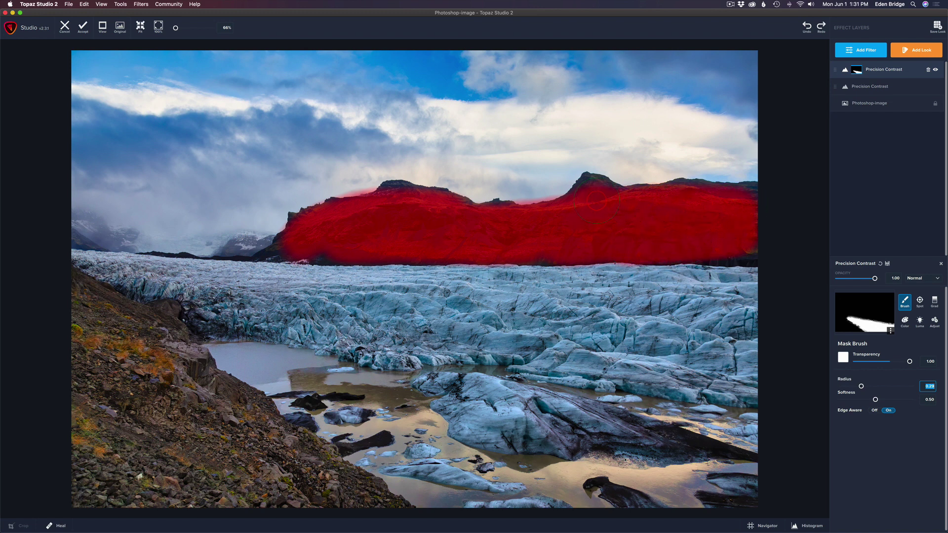
left_click_drag(743, 243, 748, 214)
left_click_drag(654, 214, 605, 204)
left_click_drag(520, 241, 523, 244)
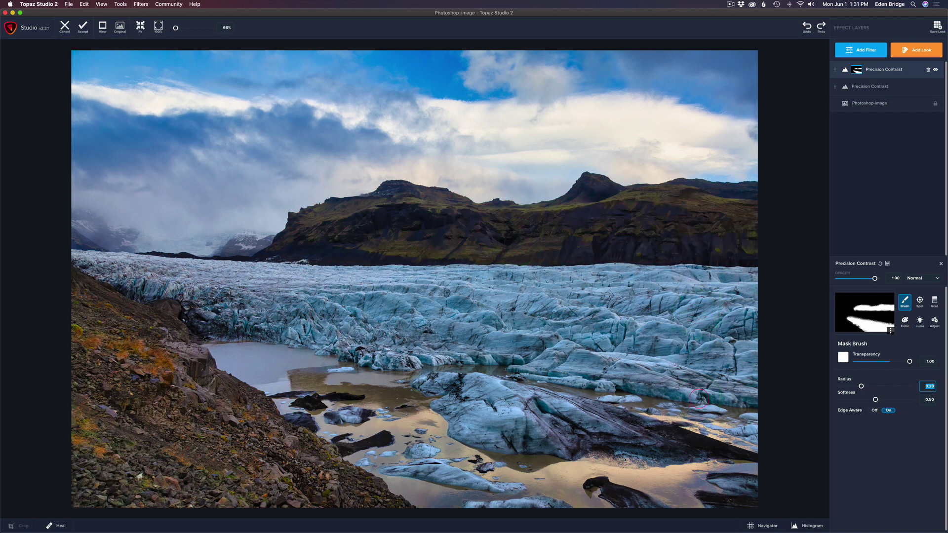
- Test Color Contrast at 0.75 and 0.31 on the masked Precision Contrast filter and settle on a slight boost
left_click(886, 71)
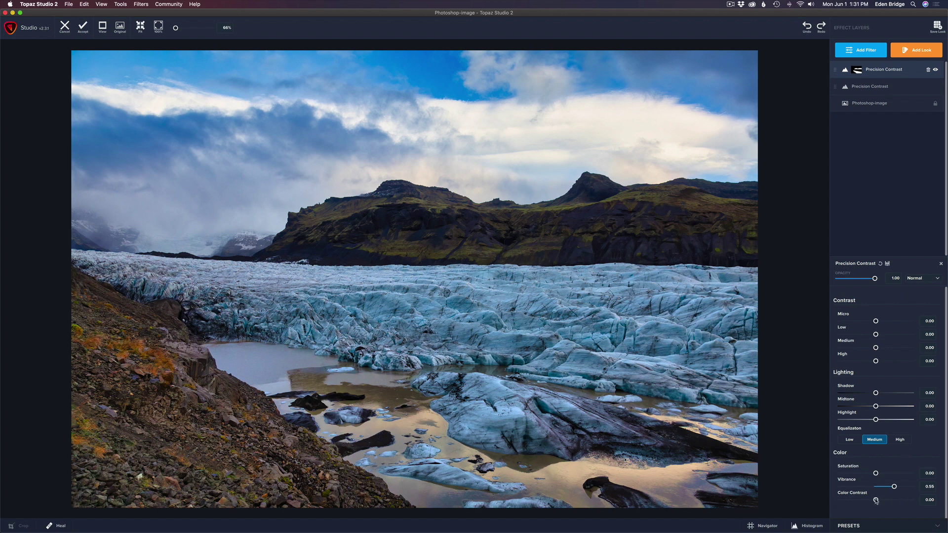
left_click_drag(877, 502, 902, 502)
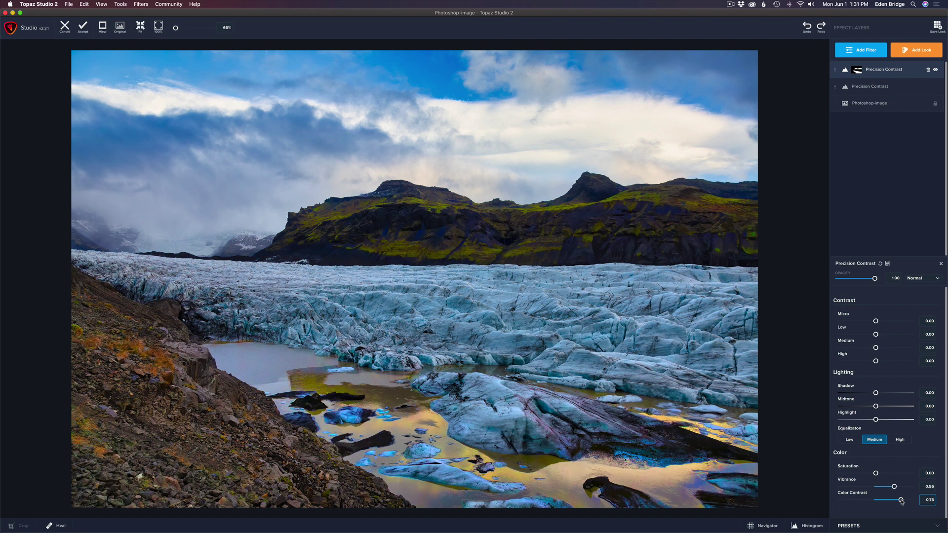
left_click_drag(901, 502, 887, 502)
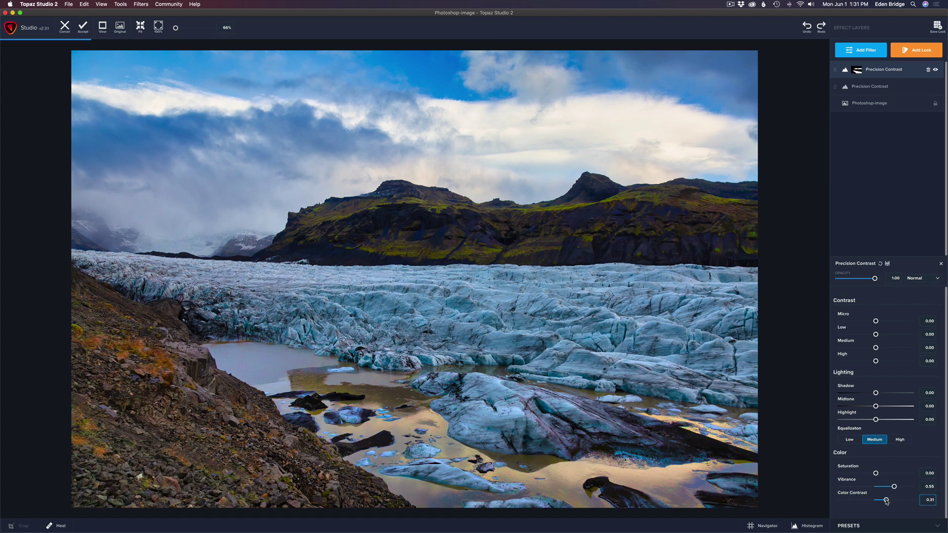
left_click_drag(887, 502, 880, 502)
- Compare the image with and without the masked Precision Contrast filter
left_click(936, 71)
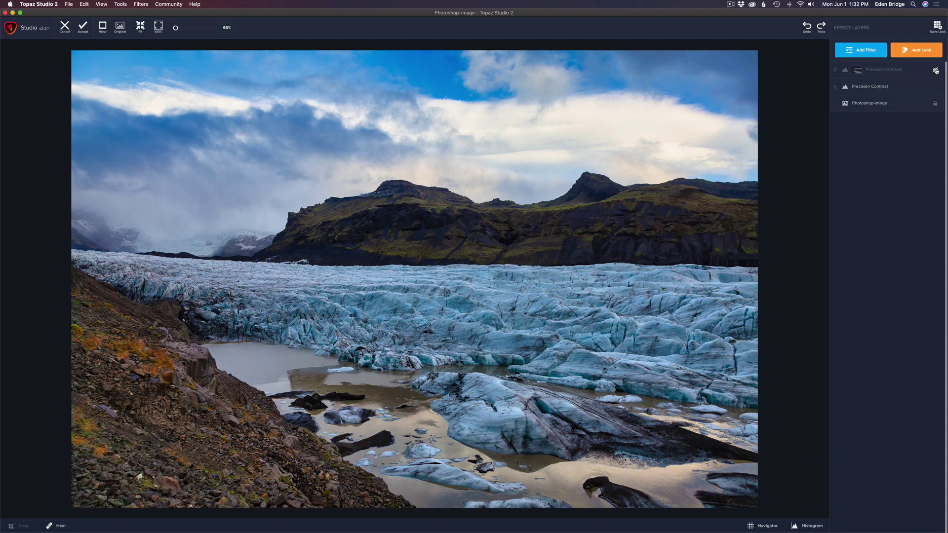
left_click(936, 70)
left_click(937, 70)
left_click(936, 71)
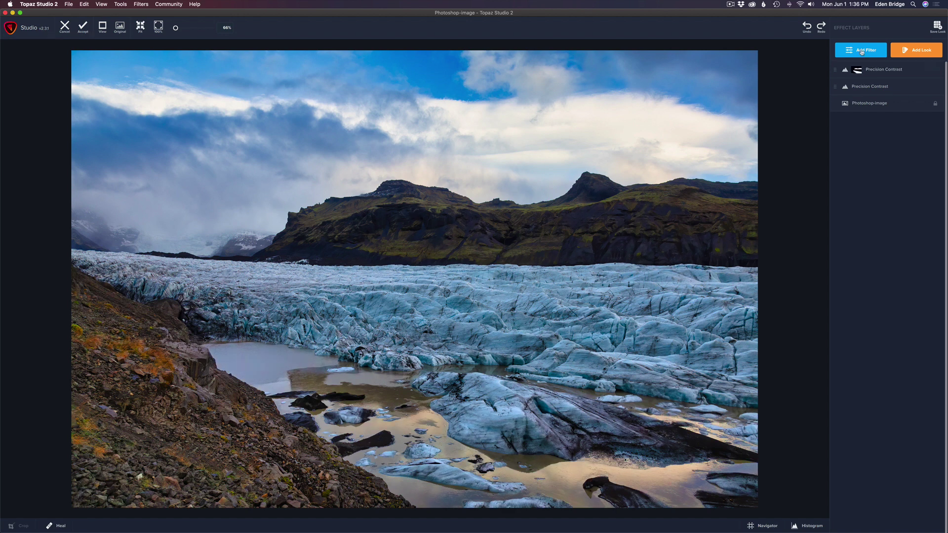
- Add a Precision Detail filter with Overall Small Detail 0.13, Medium Detail 0.04 and Large Detail 0.09
left_click(860, 50)
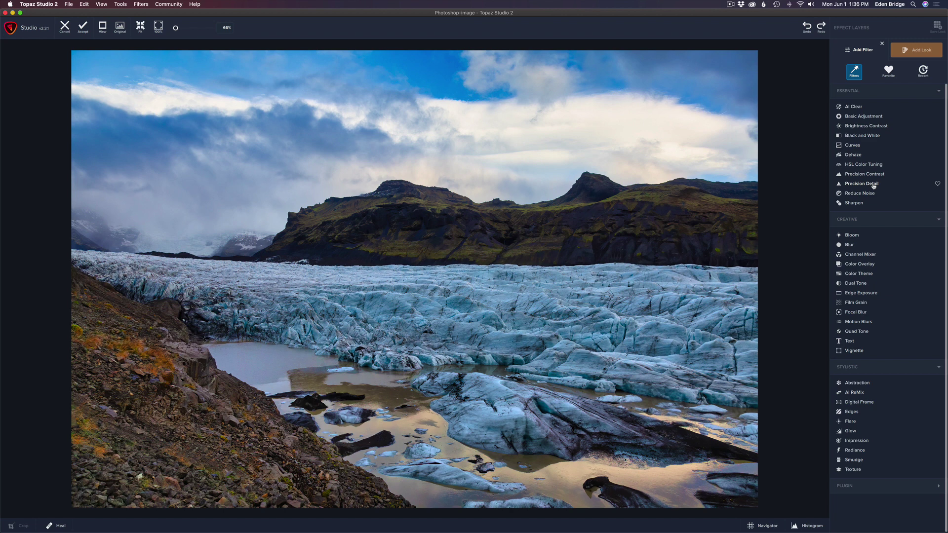
left_click(873, 185)
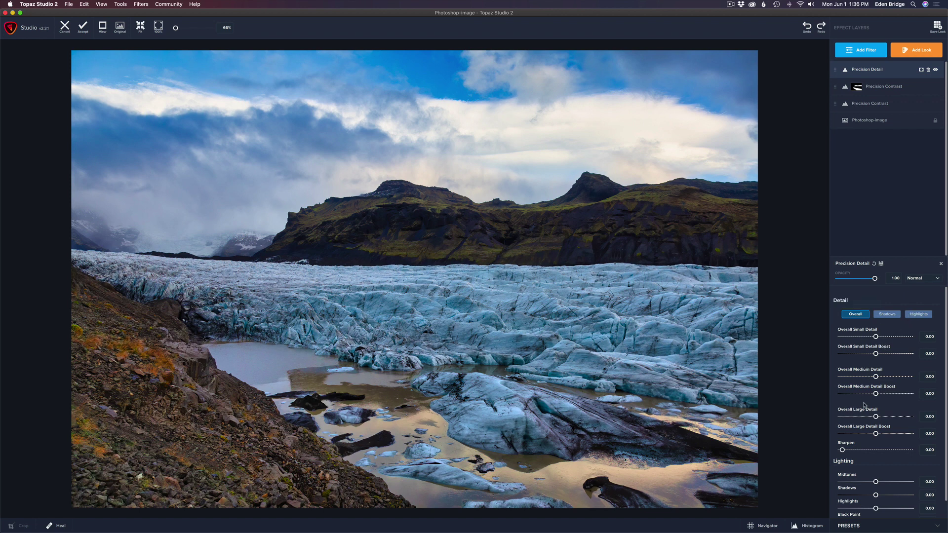
scroll(946, 384, "down", 3)
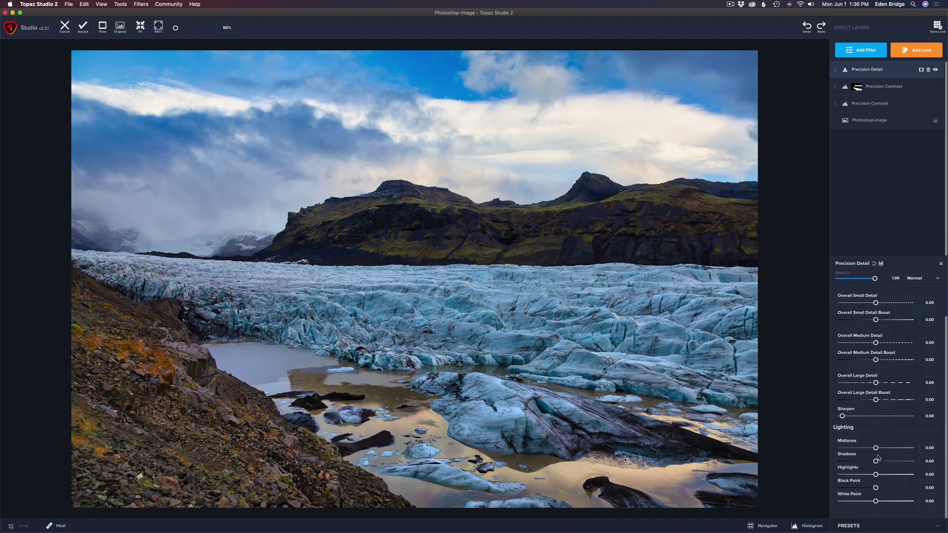
left_click_drag(877, 304, 881, 305)
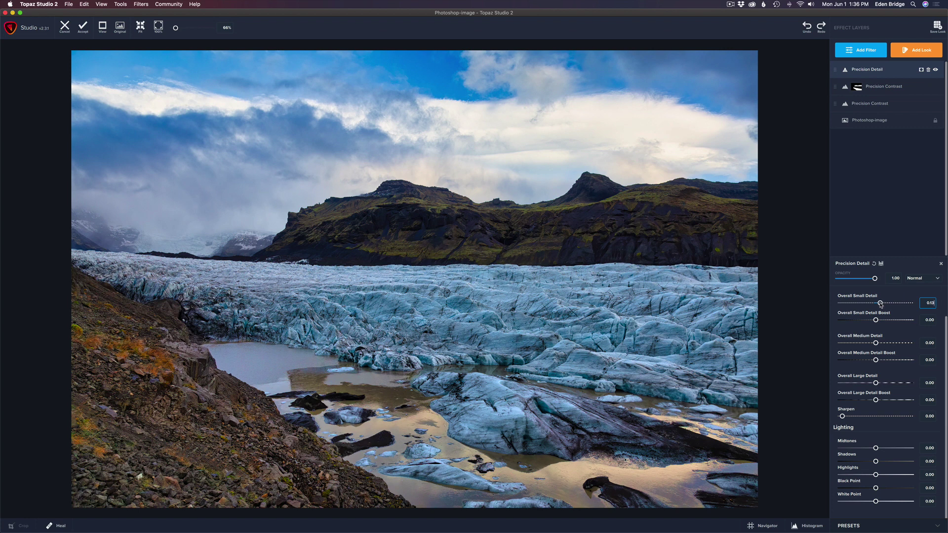
left_click(880, 305)
left_click_drag(877, 344, 878, 346)
left_click_drag(879, 387, 878, 385)
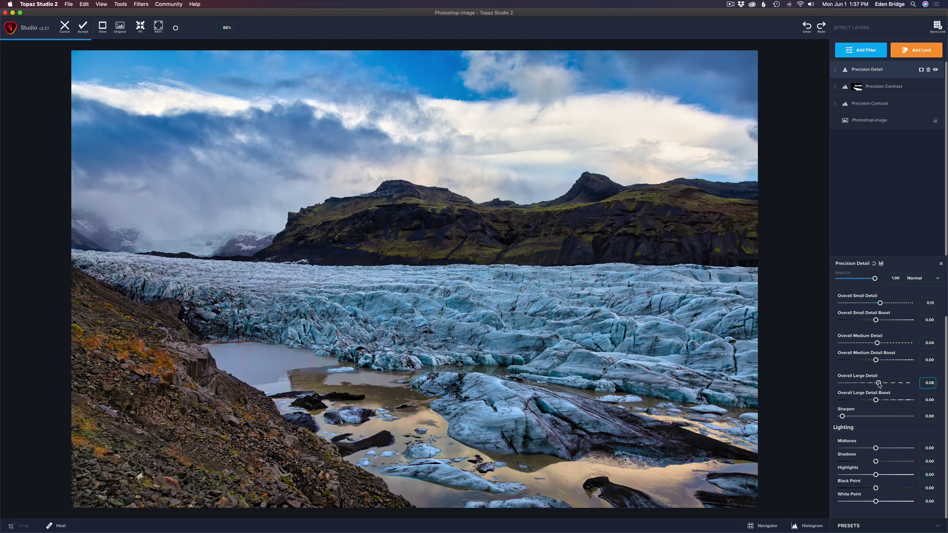
- Compare the filtered image with the original several times
left_click(799, 144)
left_click(799, 145)
left_click(799, 145)
left_click(799, 145)
left_click(799, 144)
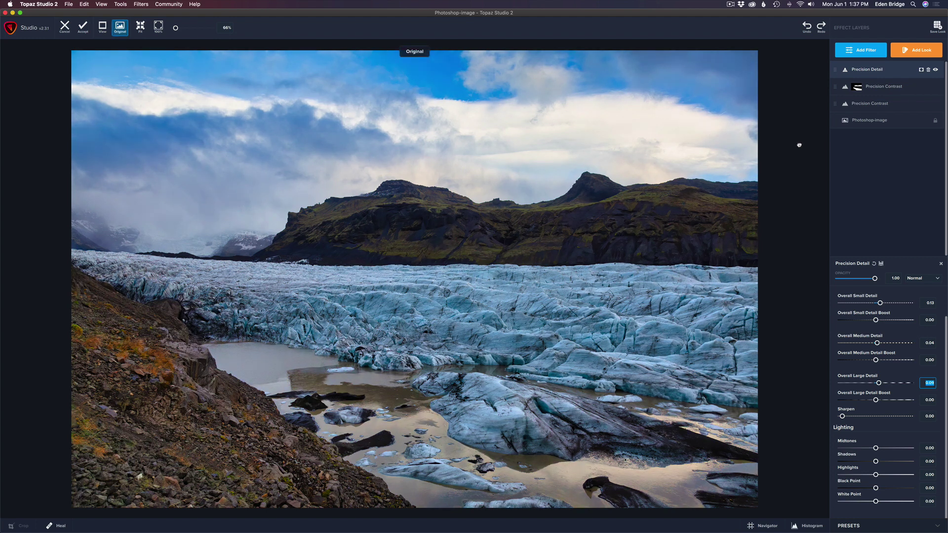
left_click(799, 144)
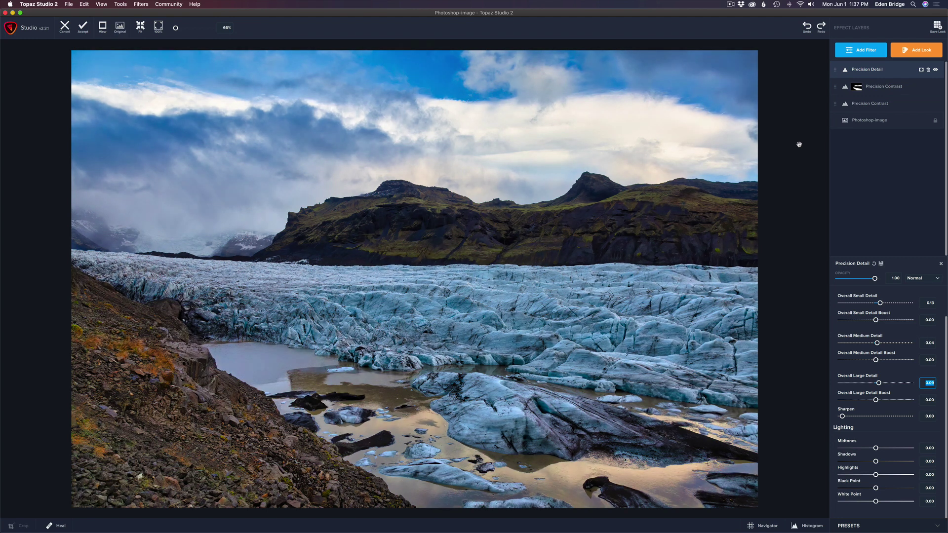
- Add a mask to the Precision Detail filter, invert it to black and activate the mask brush
left_click(919, 69)
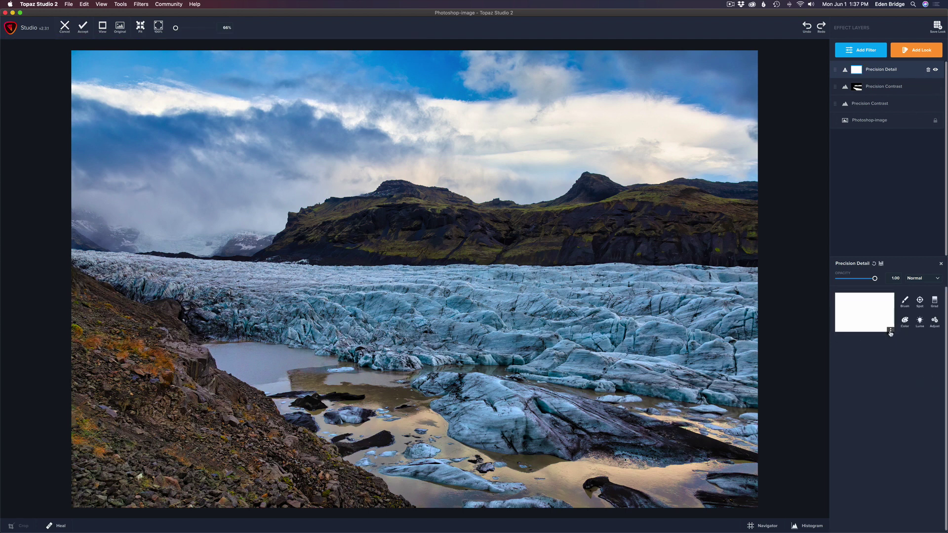
left_click(891, 330)
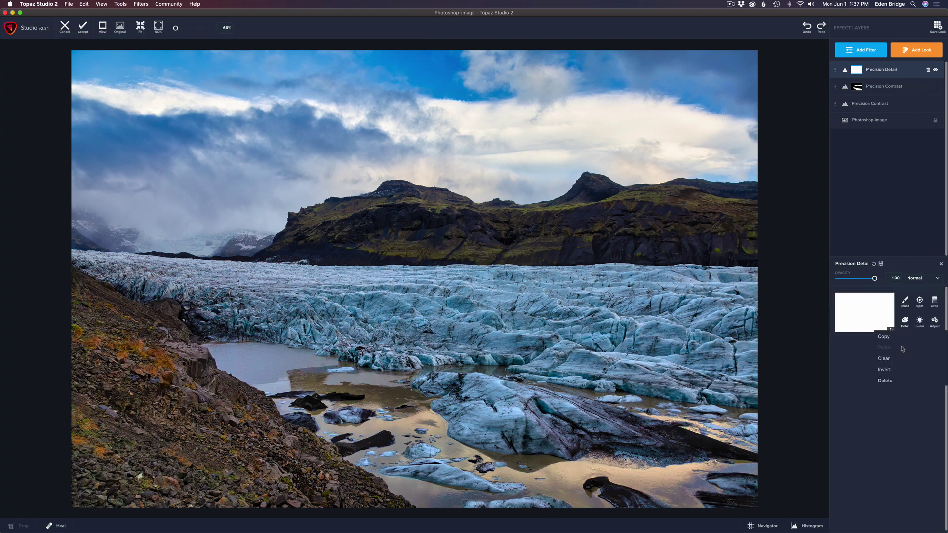
left_click(884, 369)
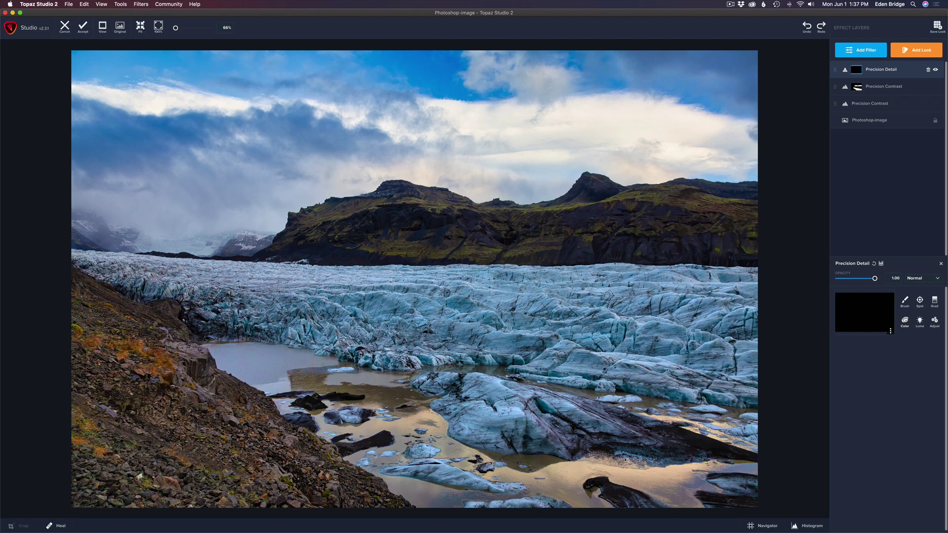
left_click(904, 304)
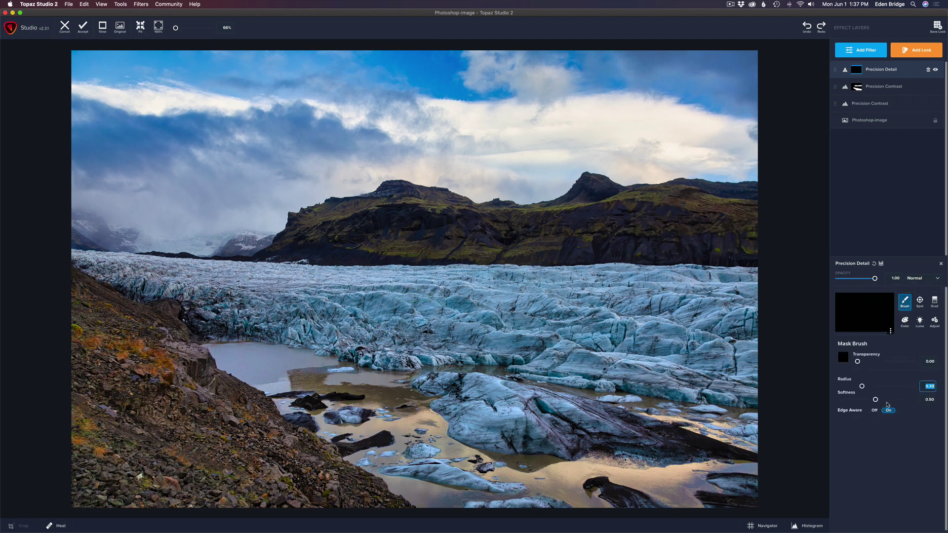
- Set the mask brush to white with radius 0.36 and paint the Precision Detail effect over the whole glacier
mouse_move(863, 387)
left_mouse_down()
mouse_move(854, 387)
mouse_move(866, 388)
mouse_move(874, 362)
mouse_move(909, 362)
left_mouse_up()
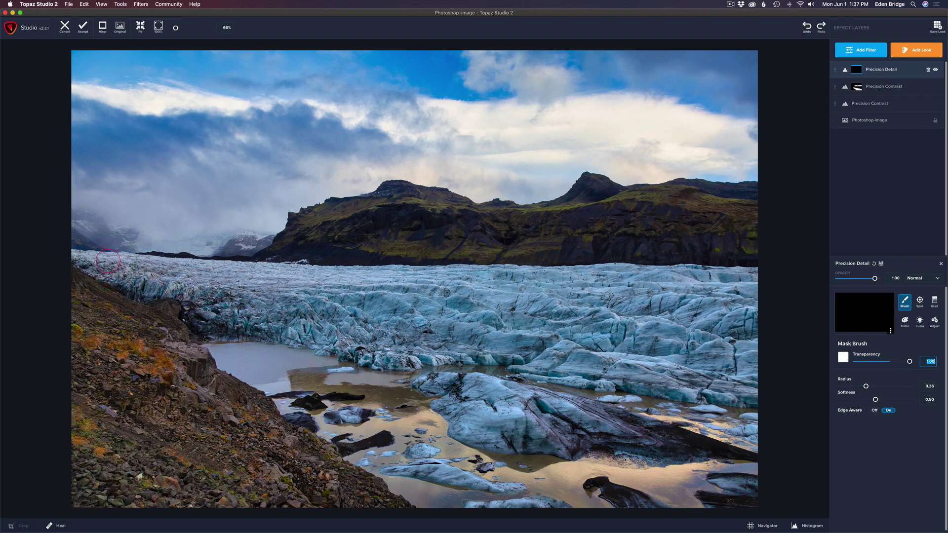
mouse_move(101, 261)
left_mouse_down()
mouse_move(361, 286)
mouse_move(738, 292)
mouse_move(708, 309)
mouse_move(425, 321)
mouse_move(193, 306)
mouse_move(286, 312)
left_mouse_up()
mouse_move(337, 330)
left_mouse_down()
mouse_move(425, 366)
mouse_move(494, 420)
mouse_move(587, 431)
mouse_move(664, 432)
mouse_move(442, 341)
mouse_move(721, 370)
mouse_move(622, 388)
mouse_move(600, 380)
mouse_move(730, 415)
mouse_move(743, 430)
mouse_move(716, 442)
mouse_move(739, 370)
mouse_move(599, 328)
left_mouse_up()
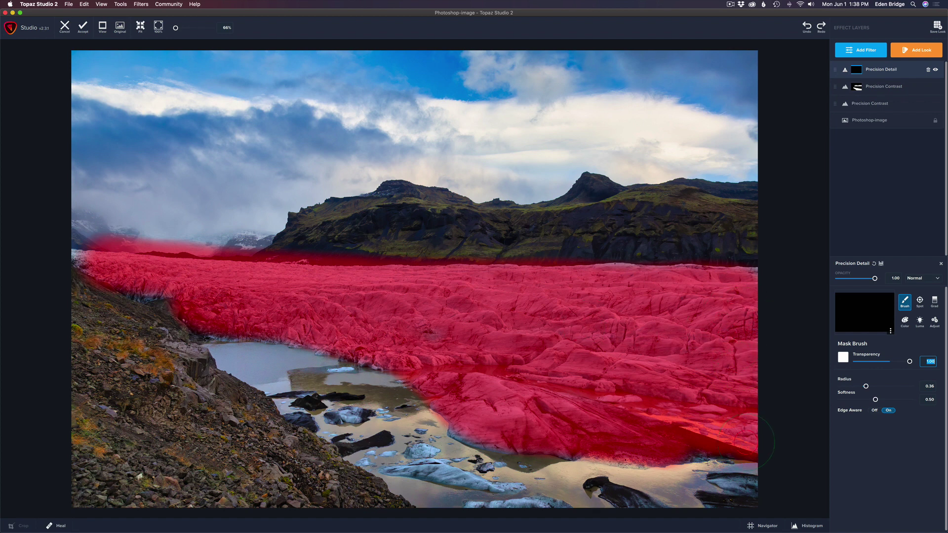
left_click(716, 376)
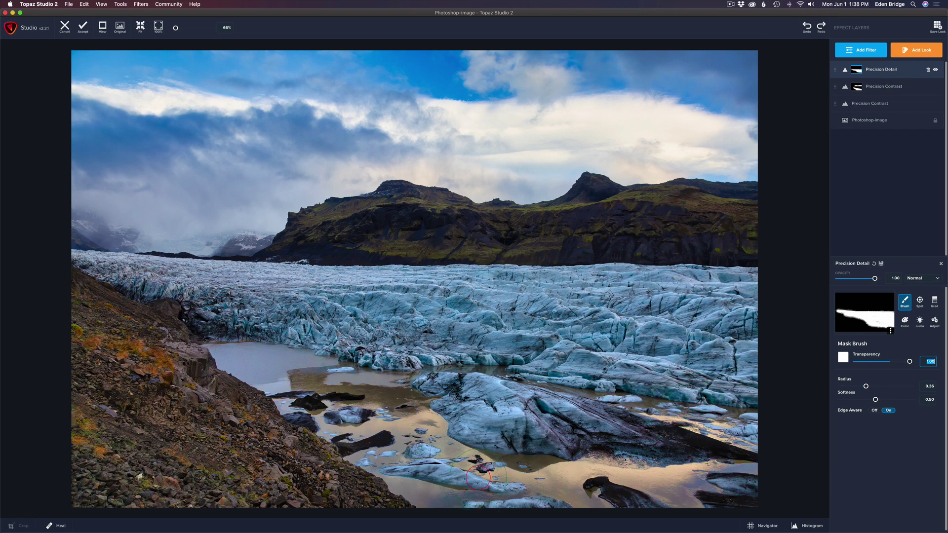
- Reduce the brush radius to 0.14 and paint the detail effect onto the small ice chunks in the foreground water
left_click_drag(865, 387, 851, 387)
left_click(398, 469)
left_click_drag(398, 469, 478, 481)
left_click_drag(600, 491, 649, 513)
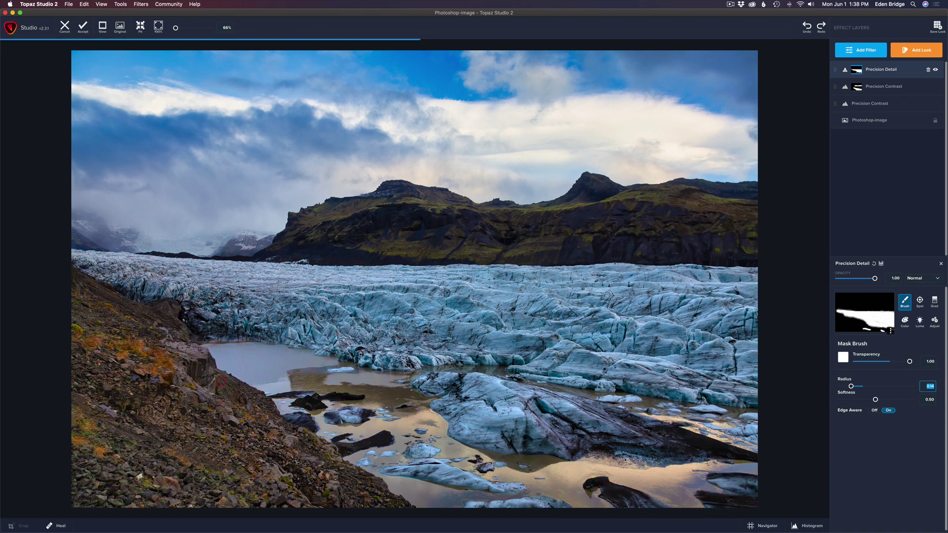
- Enlarge the brush radius to 0.32 and paint the detail effect over the rocky foreground slope
left_click_drag(852, 387, 864, 386)
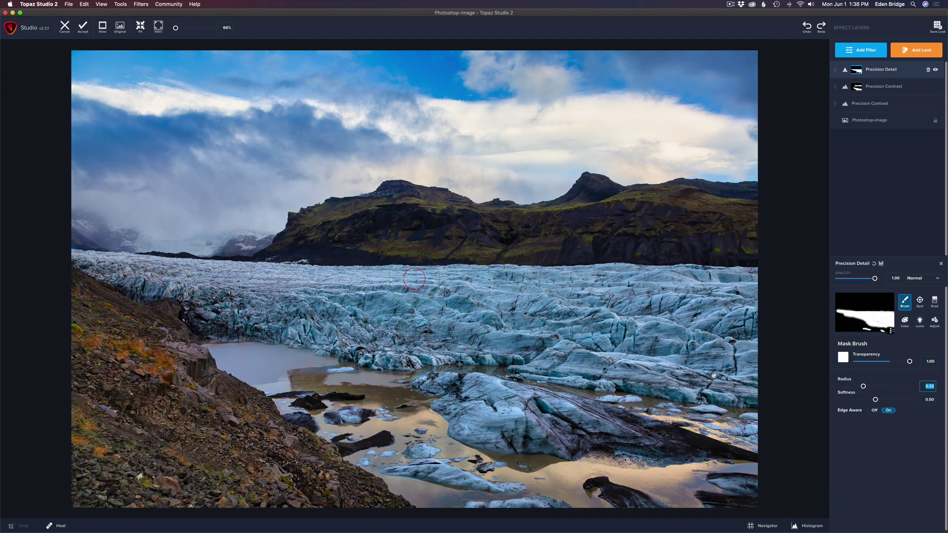
mouse_move(80, 282)
left_mouse_down()
mouse_move(160, 336)
mouse_move(281, 440)
mouse_move(386, 509)
mouse_move(281, 474)
mouse_move(115, 333)
mouse_move(91, 323)
mouse_move(85, 363)
mouse_move(153, 422)
mouse_move(268, 484)
mouse_move(103, 487)
mouse_move(329, 491)
left_mouse_up()
mouse_move(113, 455)
left_mouse_down()
mouse_move(89, 430)
mouse_move(81, 403)
mouse_move(123, 440)
mouse_move(153, 494)
left_mouse_up()
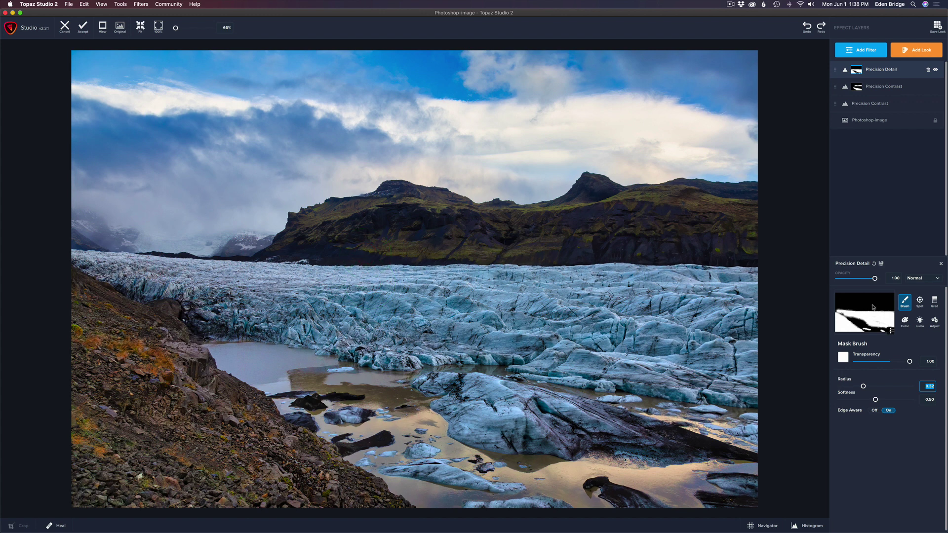
- Set the mask brush to grey at 0.54 with radius 0.23 and paint a reduced detail effect over the mountains
left_click_drag(910, 361, 885, 362)
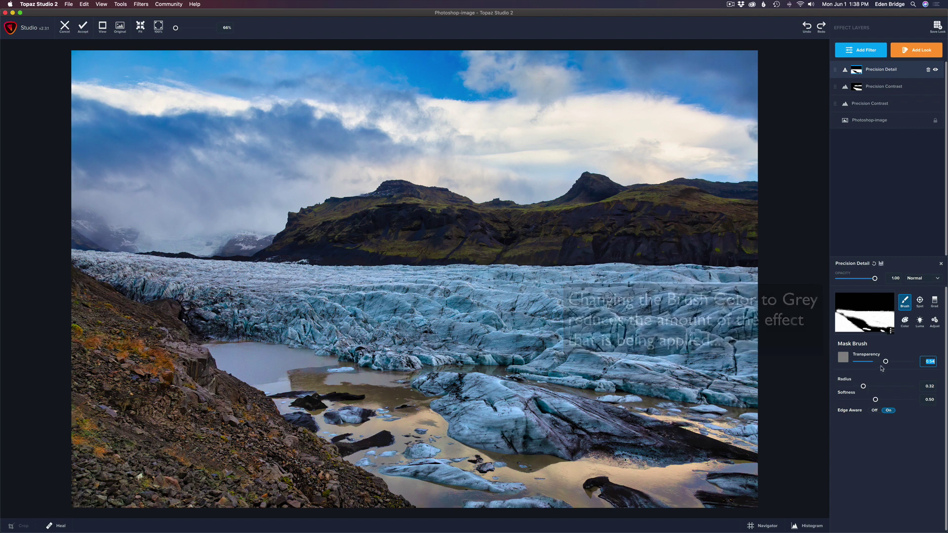
left_click_drag(863, 387, 858, 387)
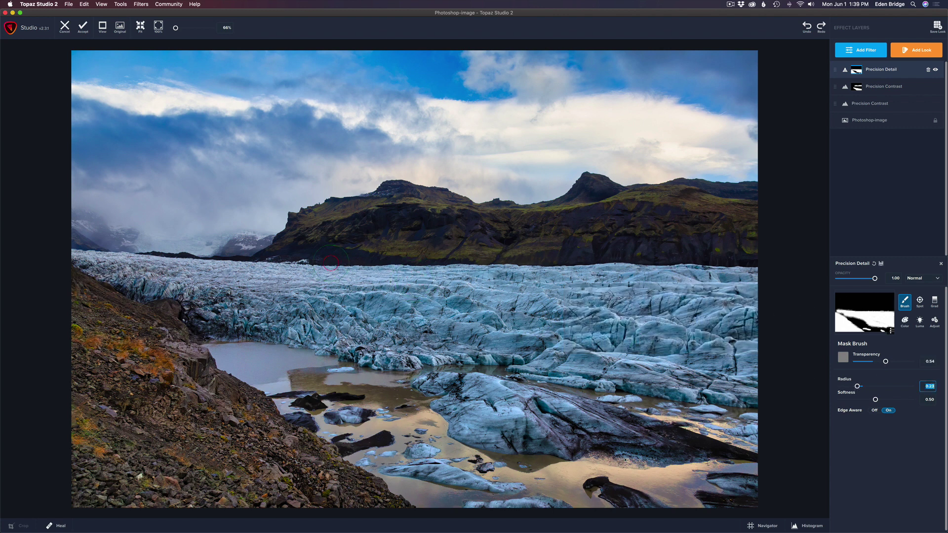
mouse_move(300, 244)
left_mouse_down()
mouse_move(310, 220)
mouse_move(406, 199)
mouse_move(329, 238)
mouse_move(402, 246)
mouse_move(283, 251)
mouse_move(382, 243)
mouse_move(448, 206)
mouse_move(509, 223)
mouse_move(421, 243)
mouse_move(520, 244)
mouse_move(535, 231)
mouse_move(520, 223)
mouse_move(554, 221)
mouse_move(591, 189)
mouse_move(609, 202)
mouse_move(578, 228)
mouse_move(656, 239)
mouse_move(571, 246)
mouse_move(764, 244)
mouse_move(650, 225)
mouse_move(624, 207)
mouse_move(729, 179)
mouse_move(751, 190)
left_mouse_up()
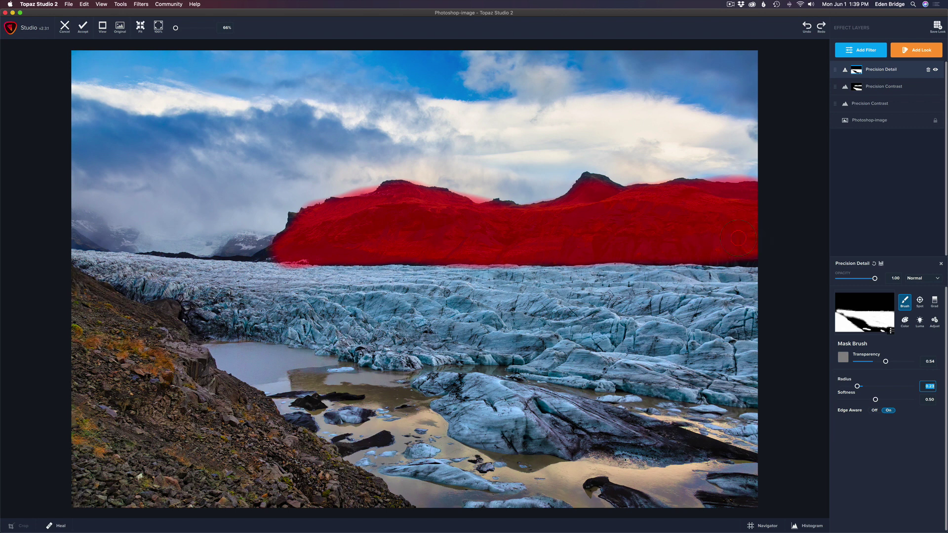
left_click_drag(746, 240, 726, 262)
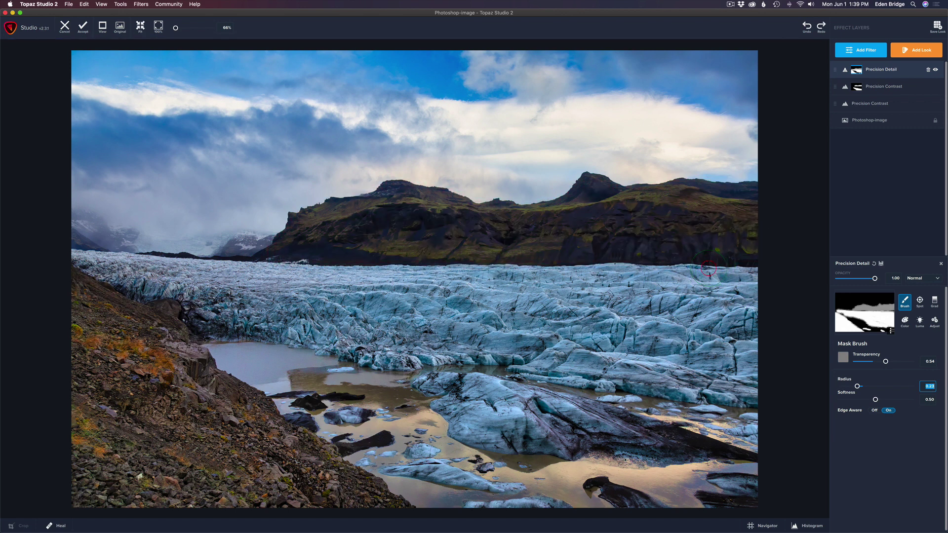
- Compare the image with and without Precision Detail and accept the edits back into Photoshop
left_click(936, 71)
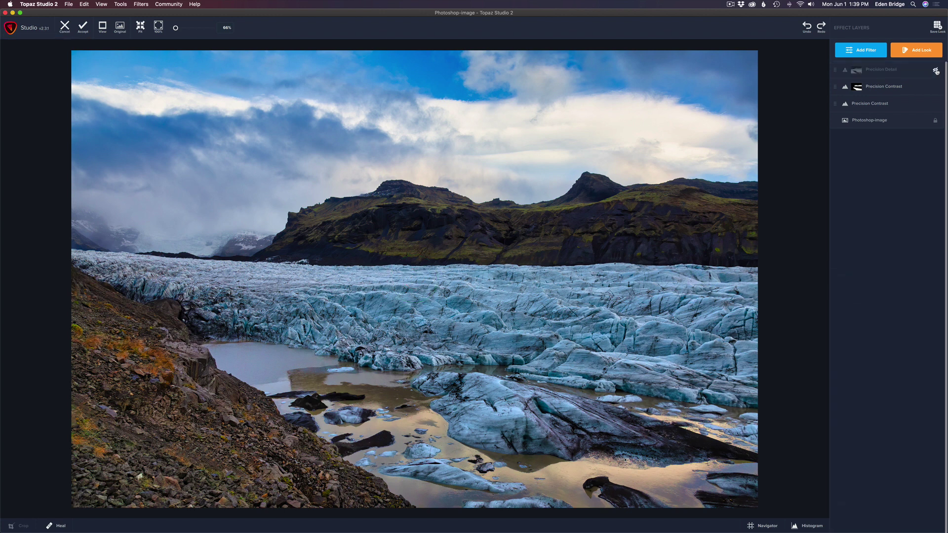
left_click(936, 71)
left_click(84, 30)
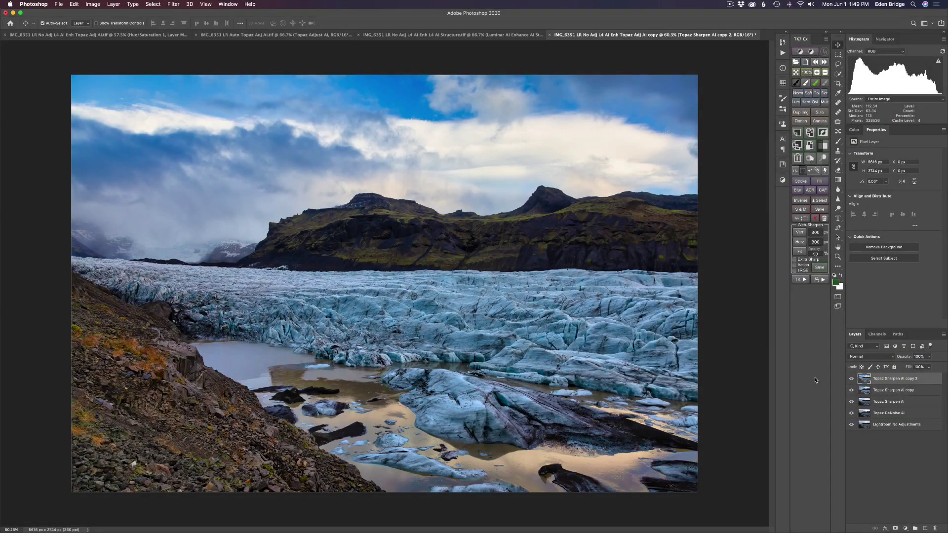
- Compare the document with and without the top layer holding the Topaz Studio edits
left_click(852, 379)
left_click(851, 379)
left_click(851, 379)
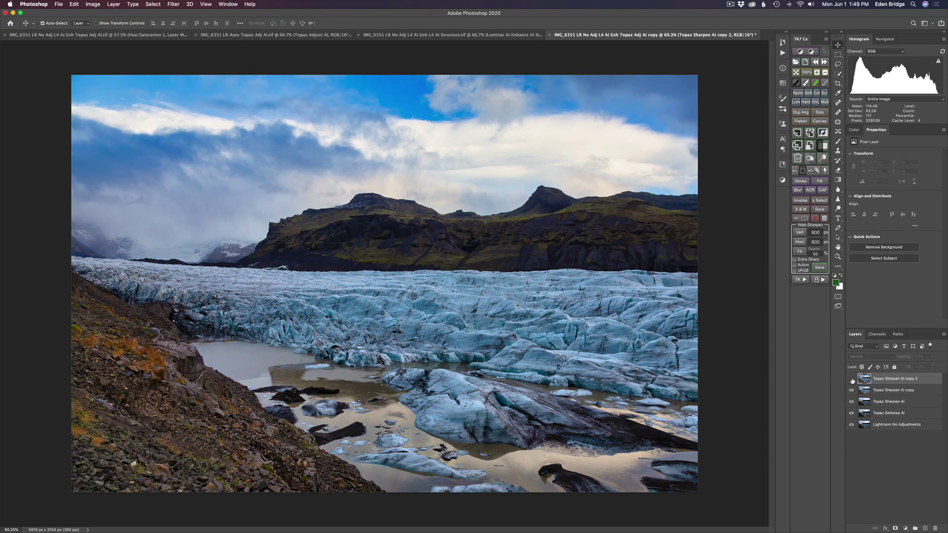
left_click(852, 379)
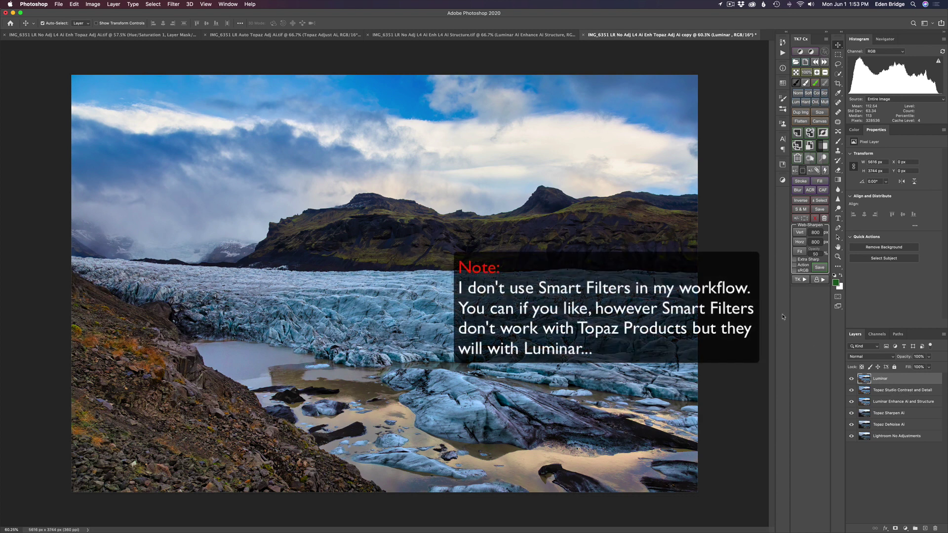
- Open the Luminar layer in Luminar 4 and apply the Mystical filter with an Amount of 54
left_click(173, 4)
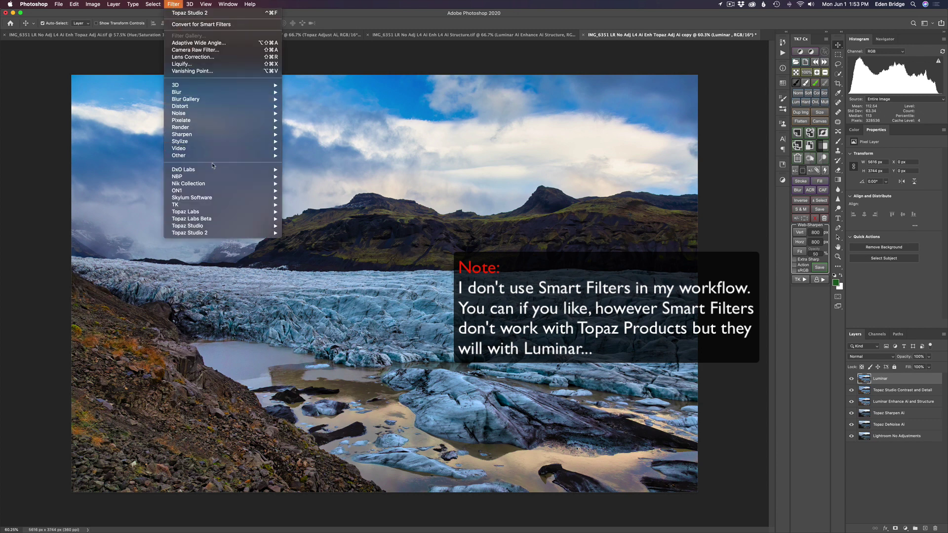
mouse_move(221, 199)
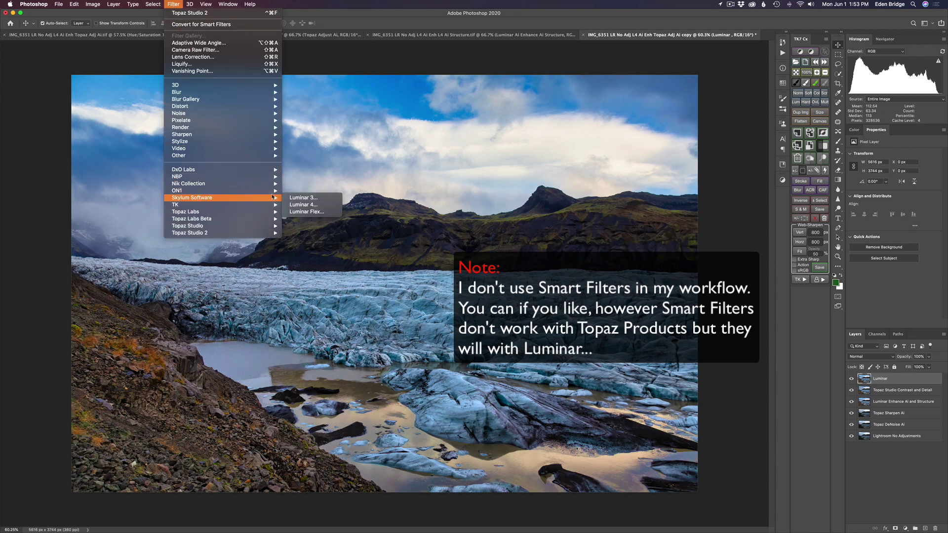
left_click(299, 205)
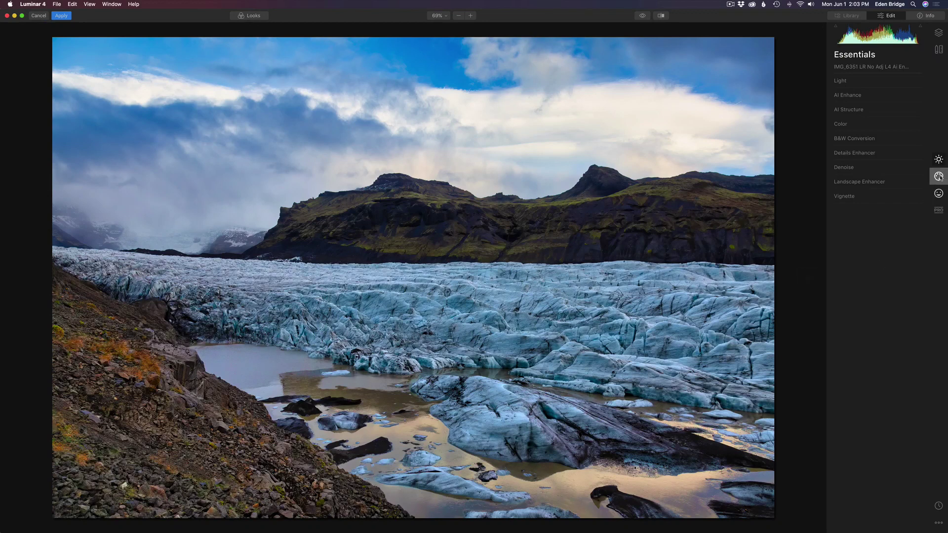
left_click(939, 177)
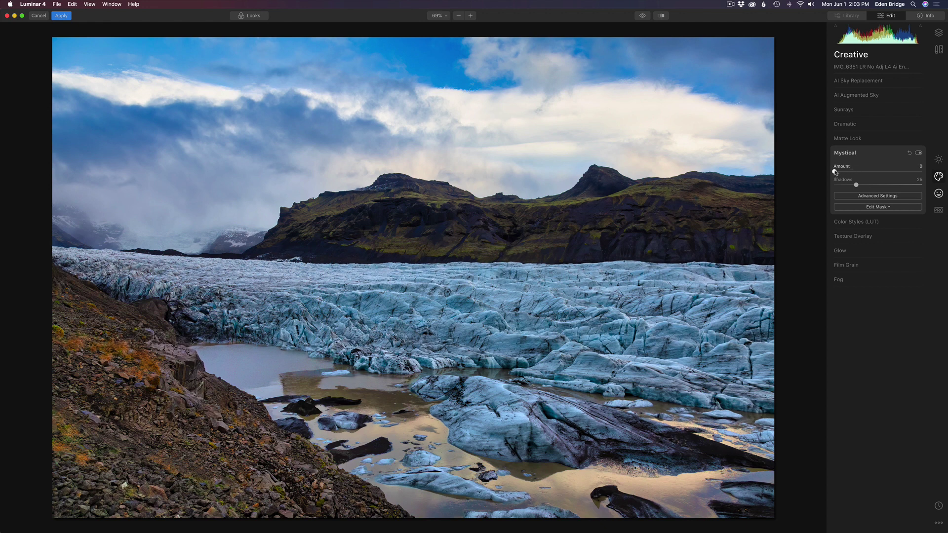
left_click_drag(835, 172, 884, 176)
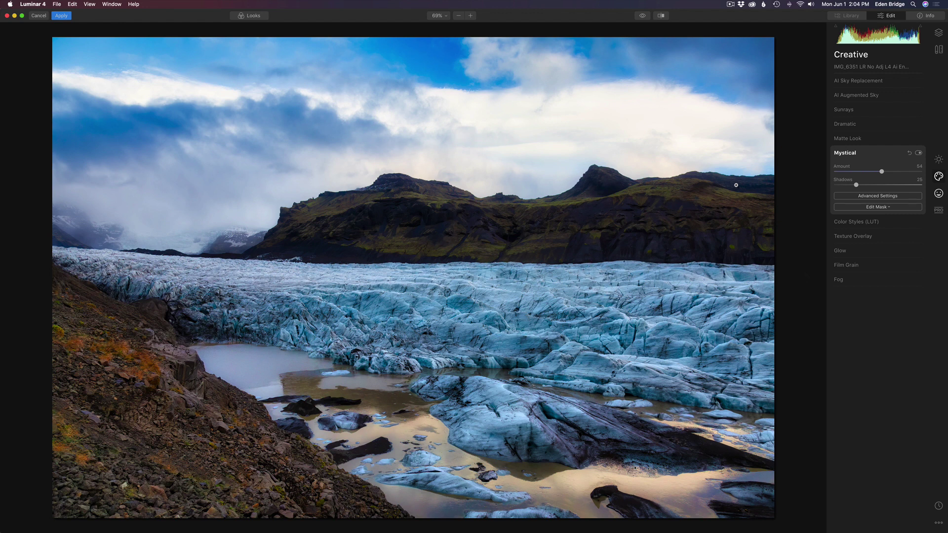
- Add a Luminosity mask to the Mystical filter and raise its Amount slightly
left_click(881, 207)
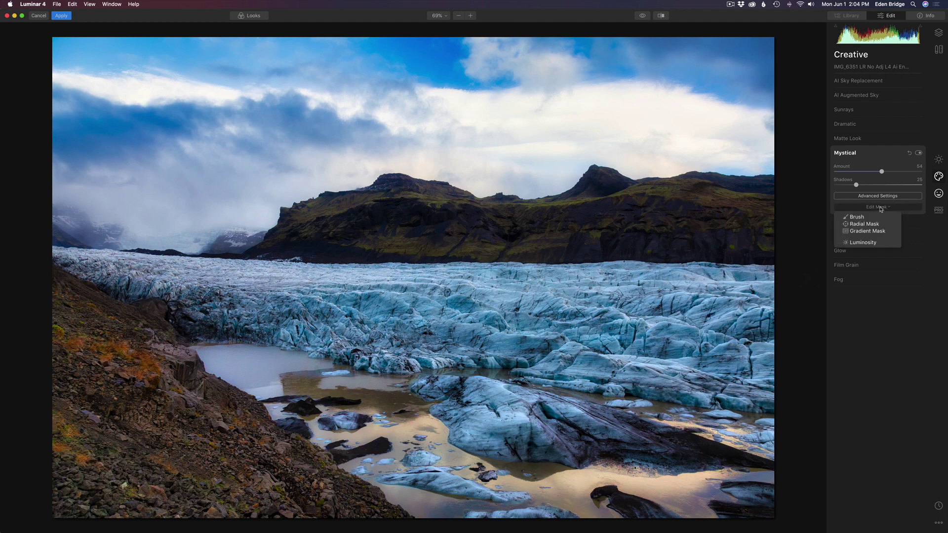
left_click(863, 246)
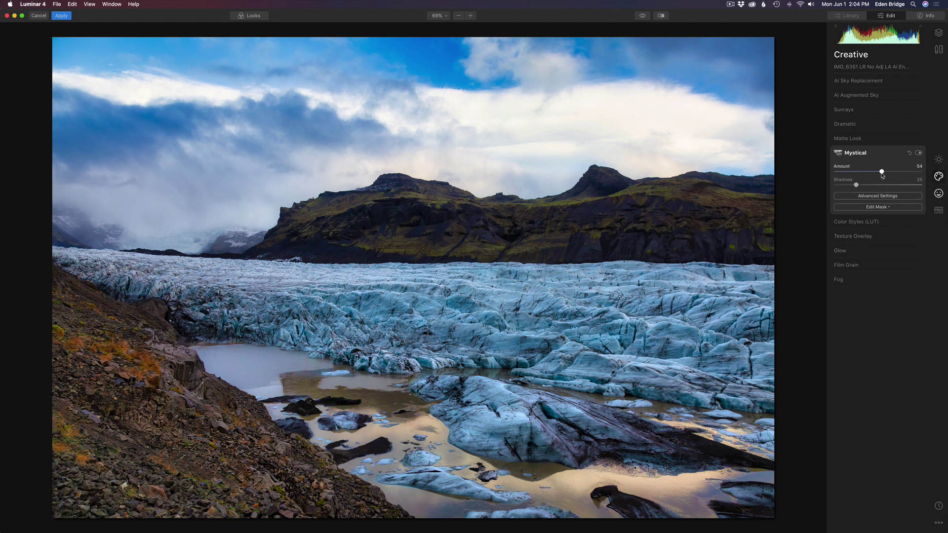
left_click_drag(883, 171, 889, 172)
- With the mask overlay shown, erase the Mystical mask from the mountains, glacier, water and foreground slope, keeping it over the sky
left_click(882, 207)
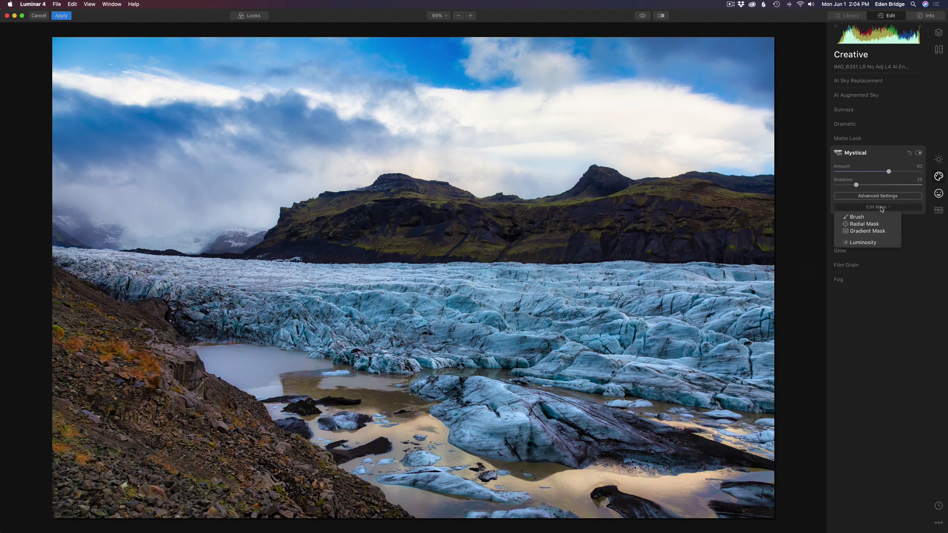
left_click(857, 217)
left_click(68, 28)
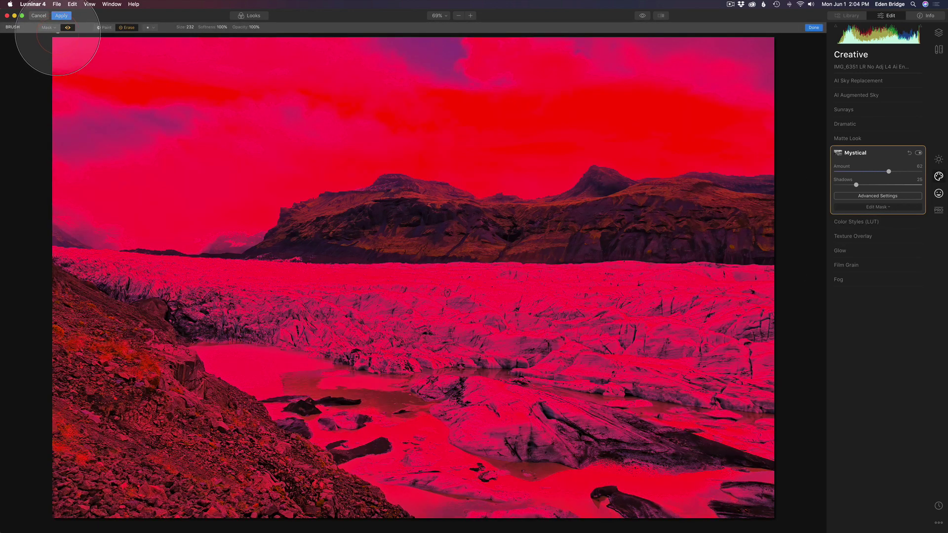
left_click(71, 28)
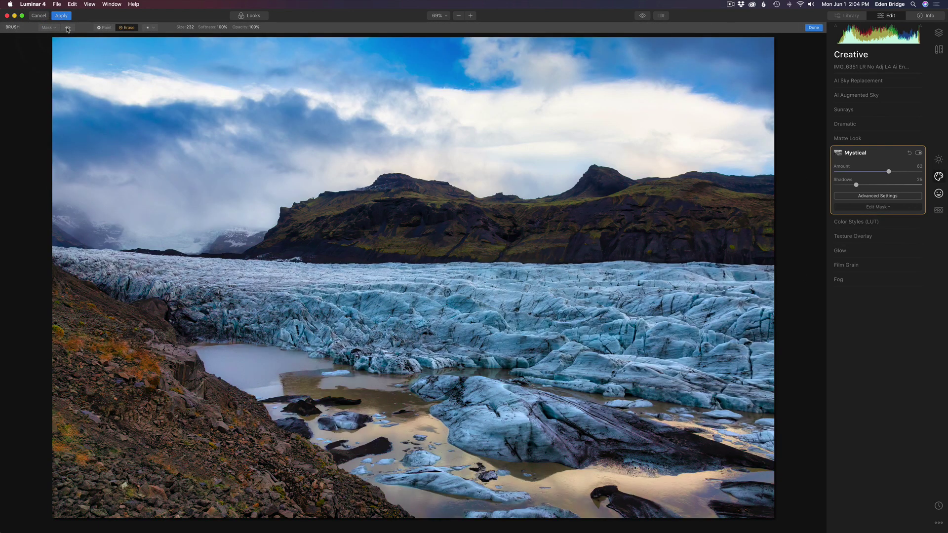
left_click(67, 28)
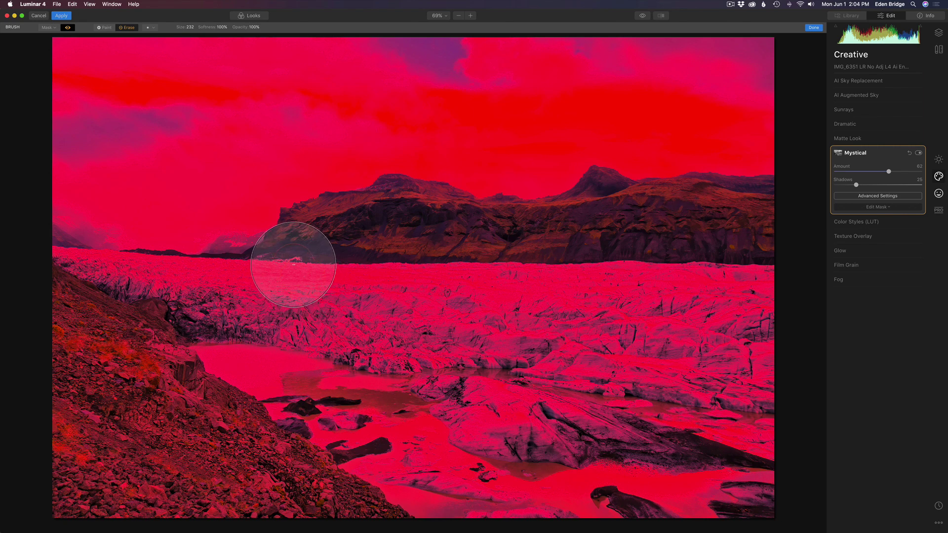
mouse_move(296, 265)
left_mouse_down()
mouse_move(334, 232)
mouse_move(383, 222)
mouse_move(557, 233)
mouse_move(644, 210)
mouse_move(738, 224)
mouse_move(774, 240)
mouse_move(752, 254)
mouse_move(612, 280)
mouse_move(39, 284)
mouse_move(85, 310)
mouse_move(340, 328)
mouse_move(714, 323)
mouse_move(766, 302)
mouse_move(764, 336)
mouse_move(640, 354)
mouse_move(78, 356)
mouse_move(103, 366)
mouse_move(707, 397)
mouse_move(765, 415)
mouse_move(87, 401)
mouse_move(101, 421)
mouse_move(650, 420)
mouse_move(749, 438)
mouse_move(721, 477)
mouse_move(479, 464)
mouse_move(161, 466)
mouse_move(43, 479)
mouse_move(122, 500)
mouse_move(540, 504)
mouse_move(744, 490)
mouse_move(759, 464)
mouse_move(770, 467)
mouse_move(751, 417)
mouse_move(557, 453)
mouse_move(314, 464)
mouse_move(208, 458)
mouse_move(200, 476)
left_mouse_up()
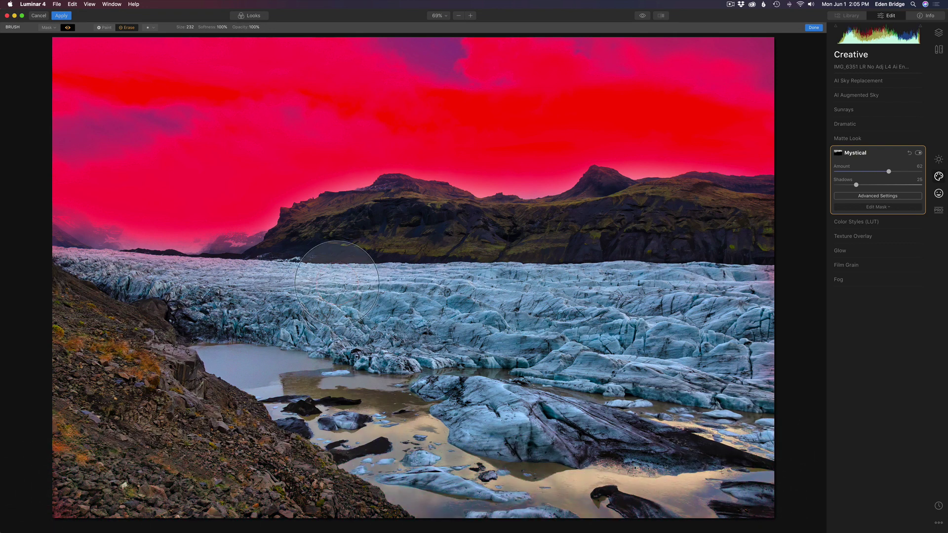
left_click(814, 28)
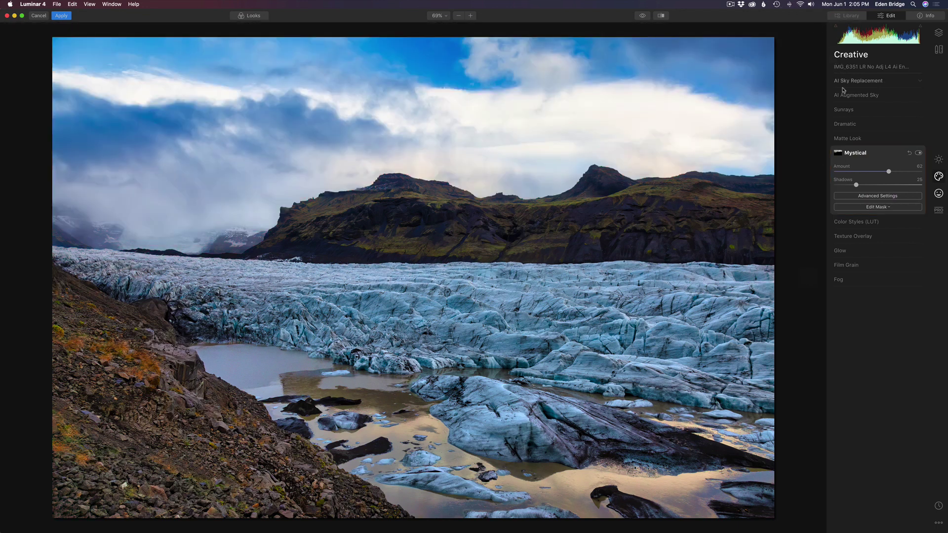
- Reduce the Mystical Amount to 47 and compare the image with and without the filter
left_click(919, 154)
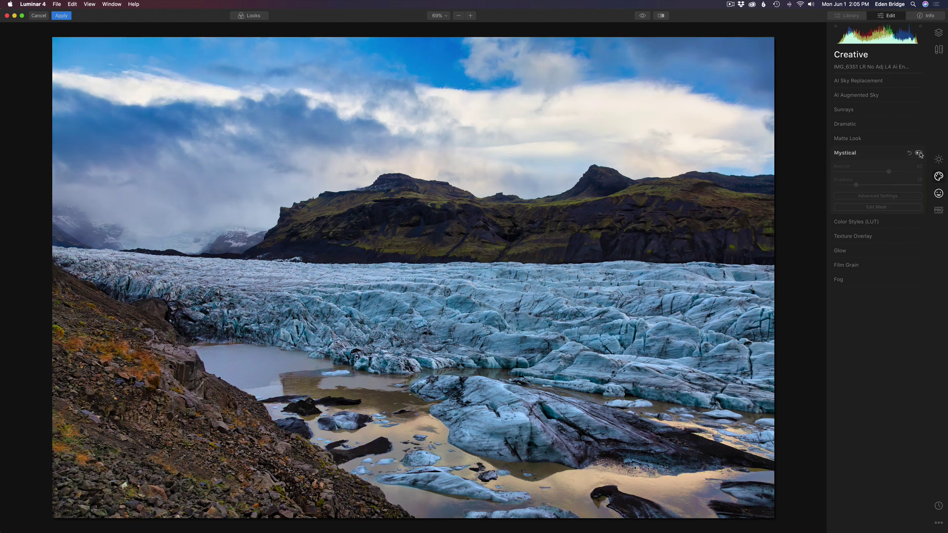
left_click(919, 153)
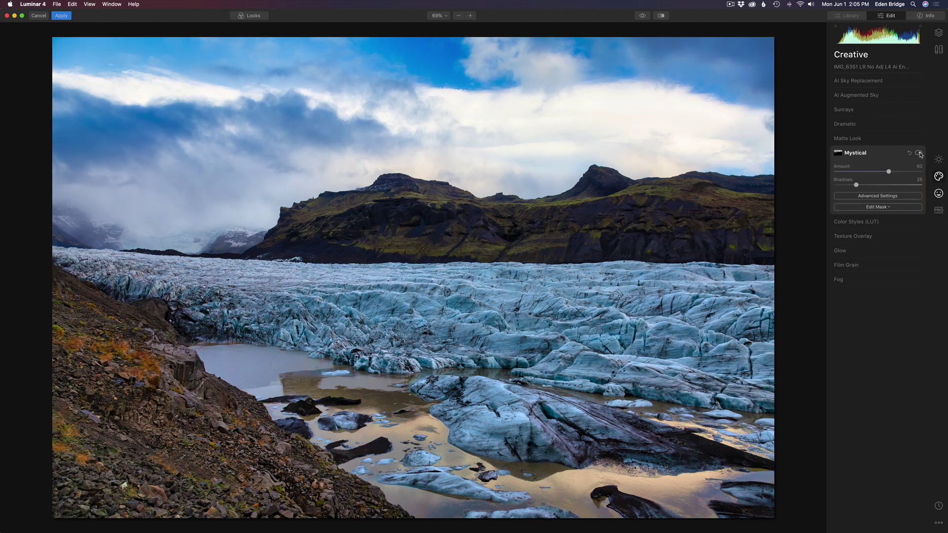
left_click_drag(890, 172, 876, 170)
left_click(919, 154)
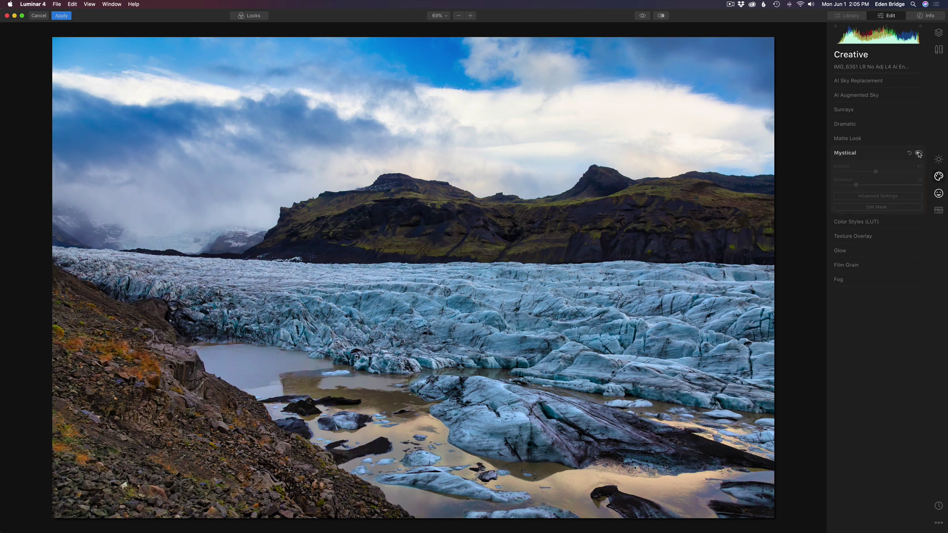
left_click(919, 153)
left_click(919, 154)
left_click(919, 153)
left_click(919, 153)
left_click(919, 154)
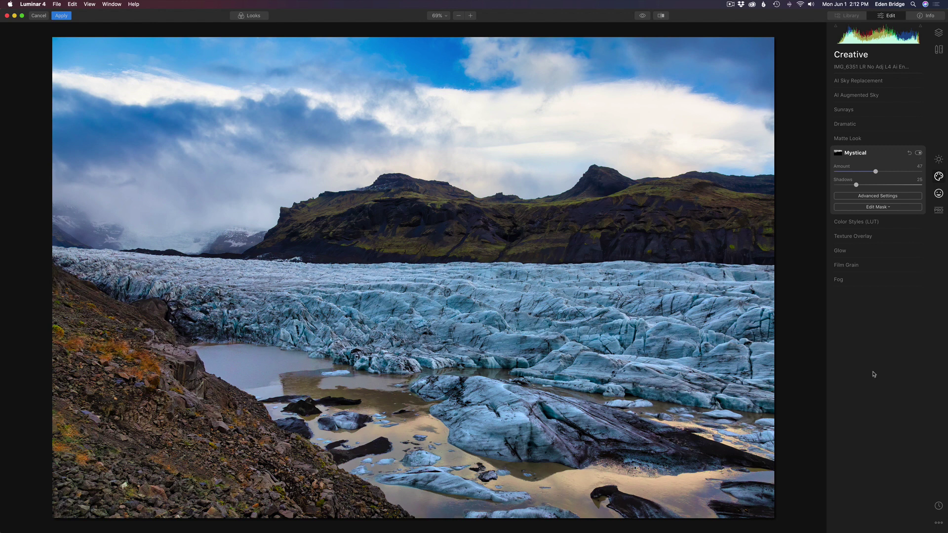
- Place an Adjustable Gradient across the foreground water and set its Bottom Exposure to -13
left_click(939, 211)
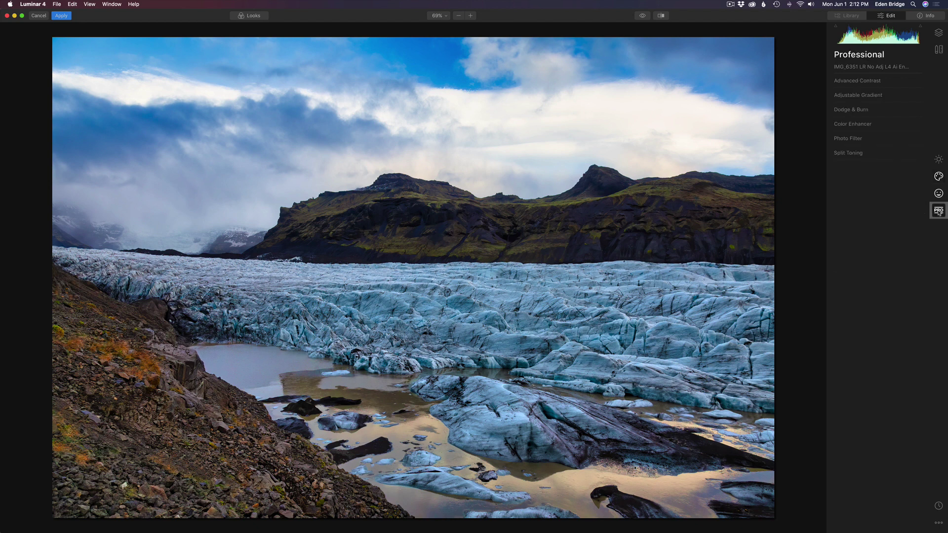
left_click(860, 96)
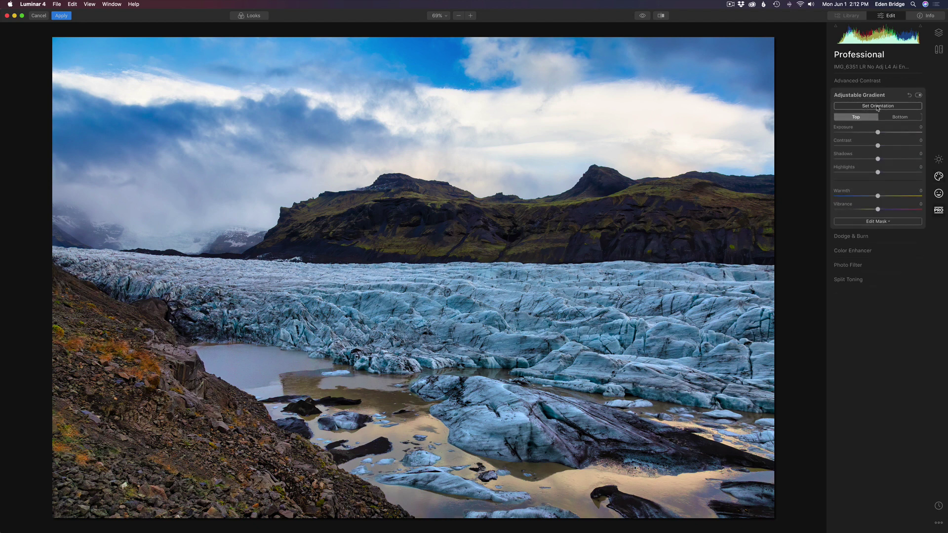
left_click(878, 107)
left_click_drag(413, 278, 416, 407)
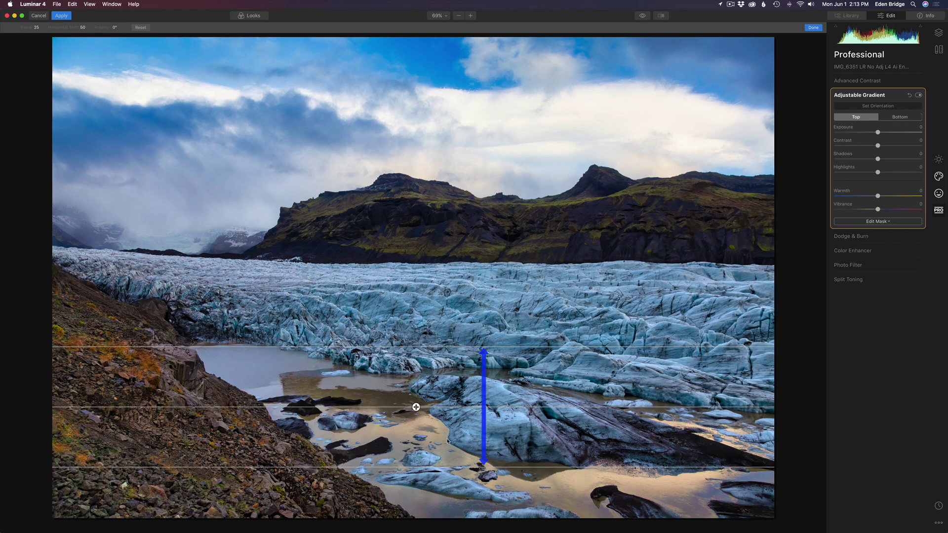
left_click(901, 118)
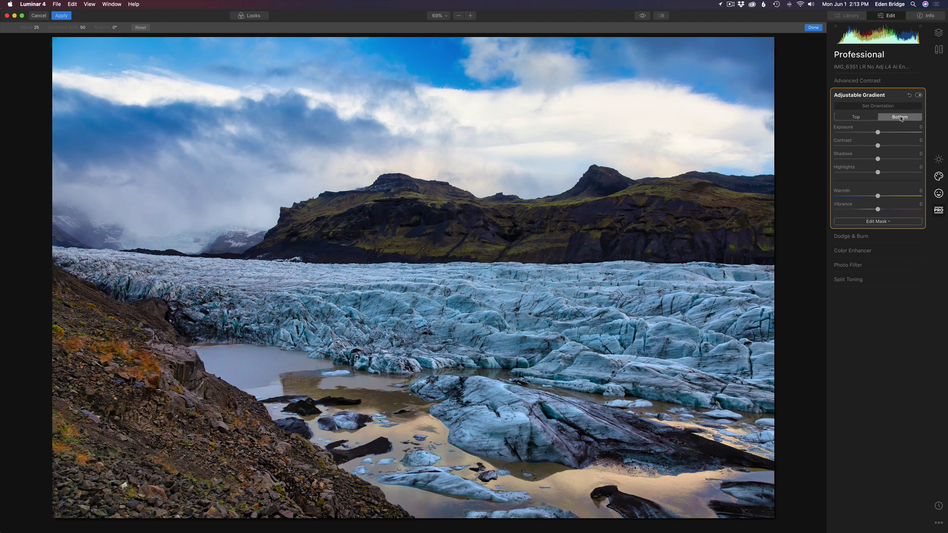
left_click_drag(878, 133, 872, 132)
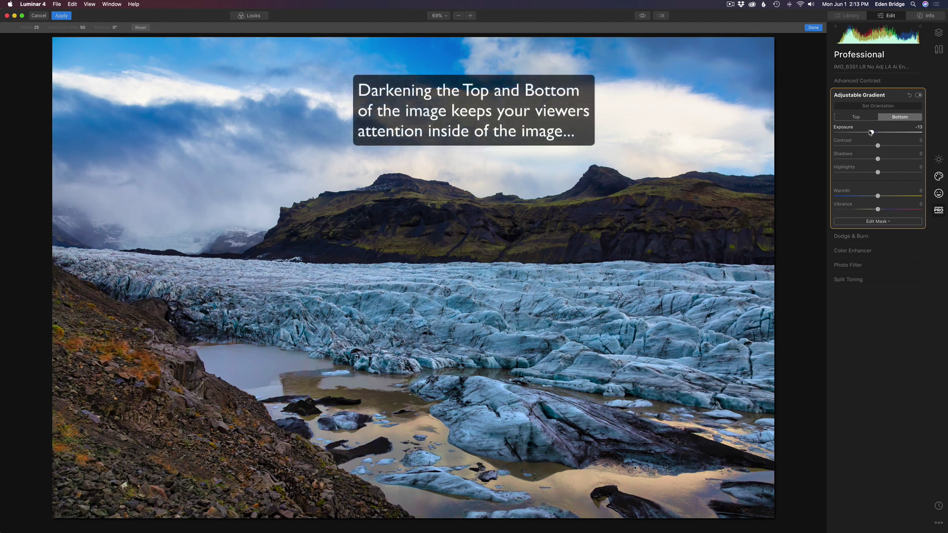
- Compare the image with and without the Adjustable Gradient, and in Photoshop with and without the Luminar Mystical gradient layer
mouse_move(510, 437)
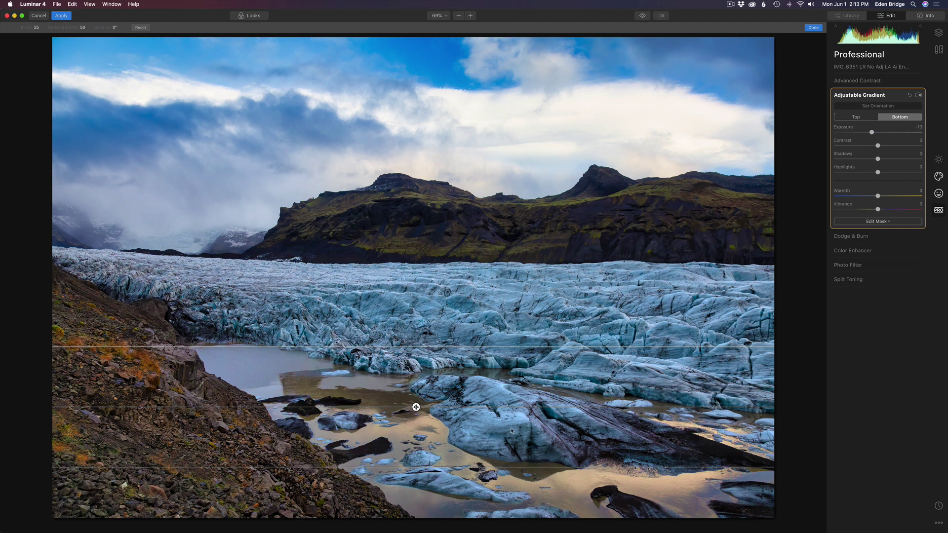
left_click(919, 96)
left_click(920, 96)
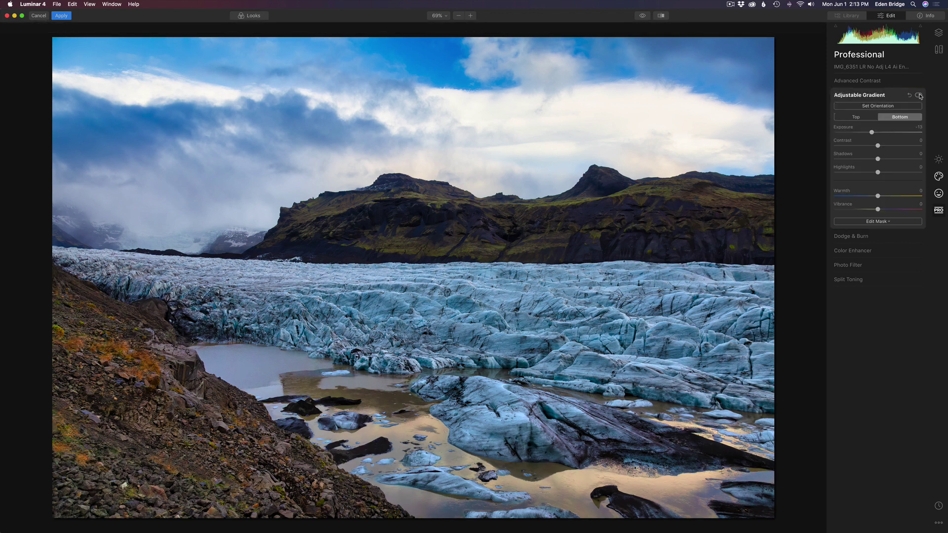
left_click(920, 96)
left_click(920, 96)
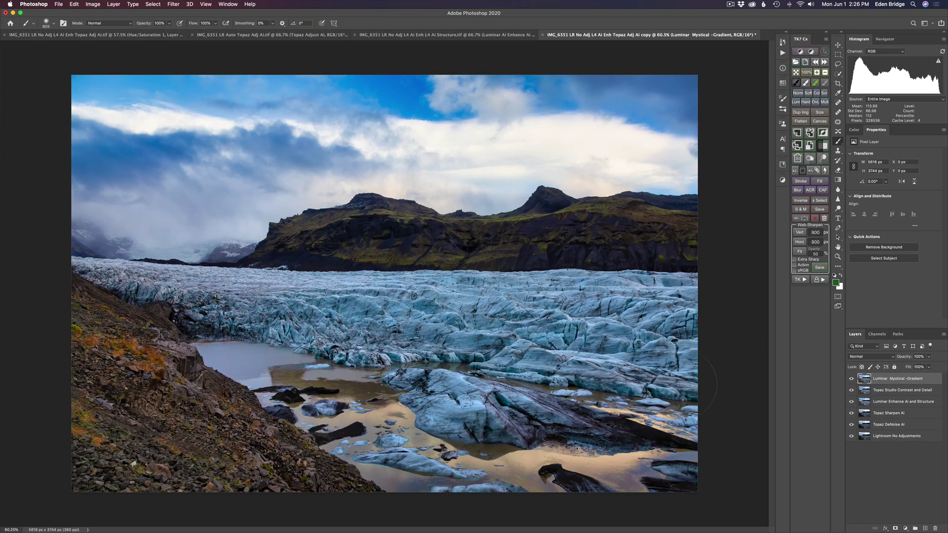
left_click(851, 379)
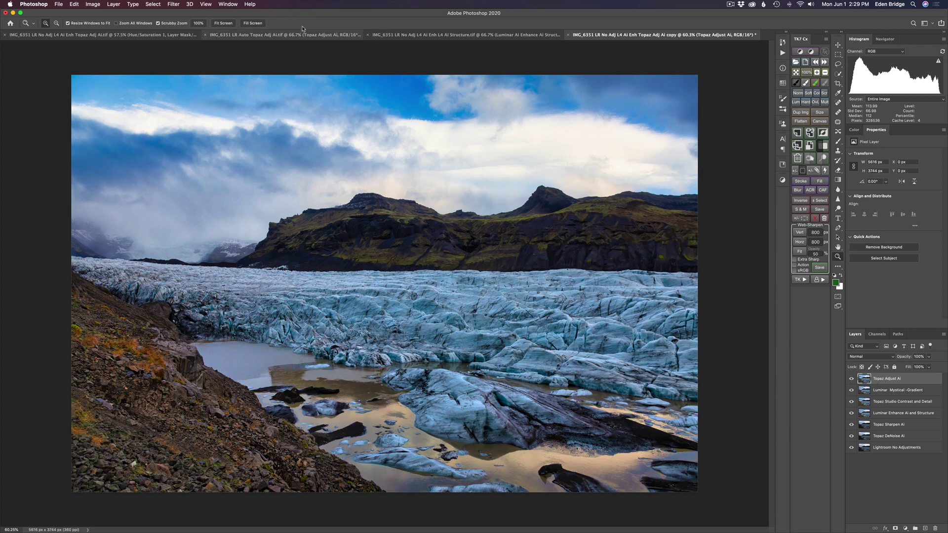
- Open the Topaz Adjust AI layer in Topaz Adjust AI and set Auto Adjust AI to HDR Style
left_click(174, 4)
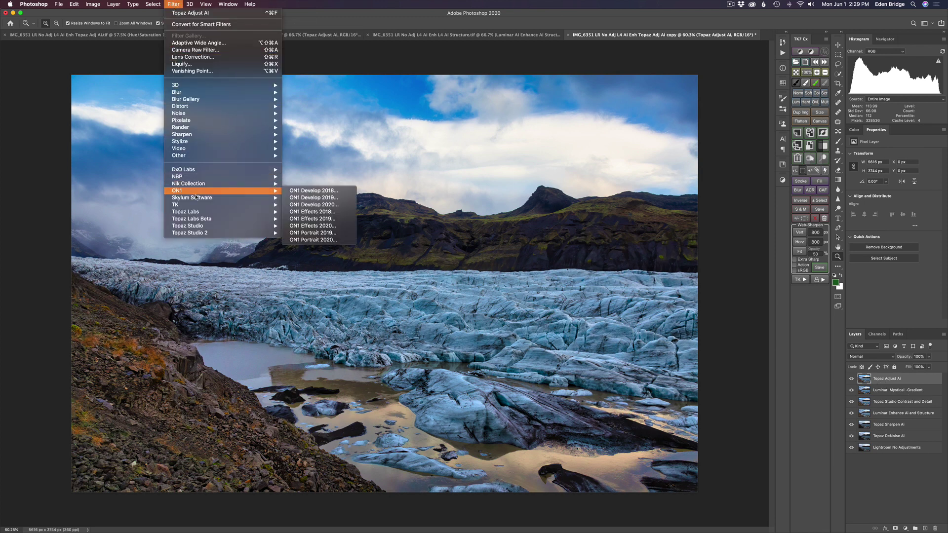
mouse_move(205, 212)
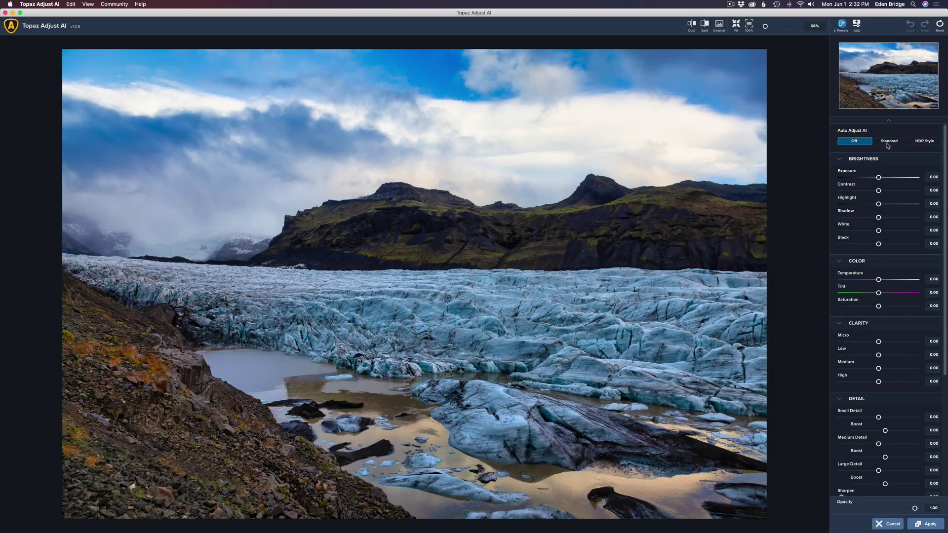
left_click(890, 142)
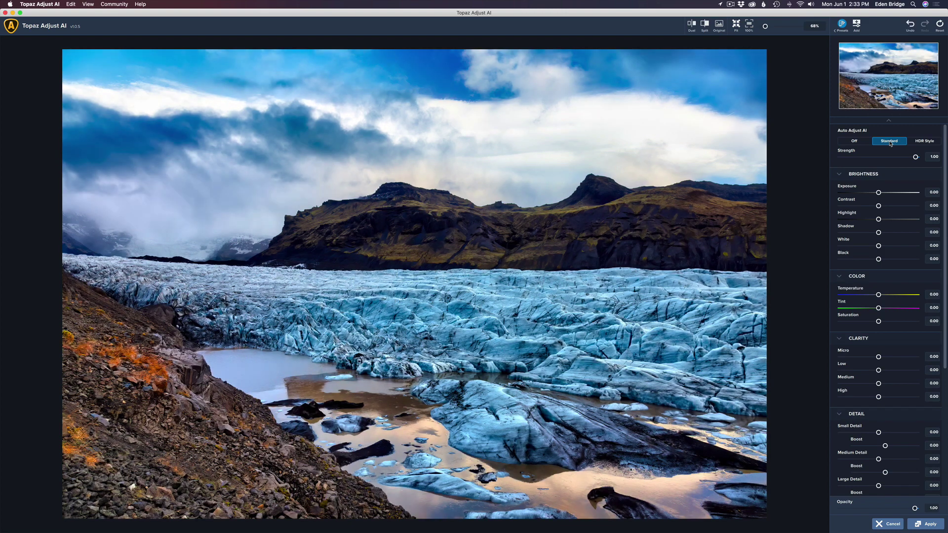
left_click(926, 142)
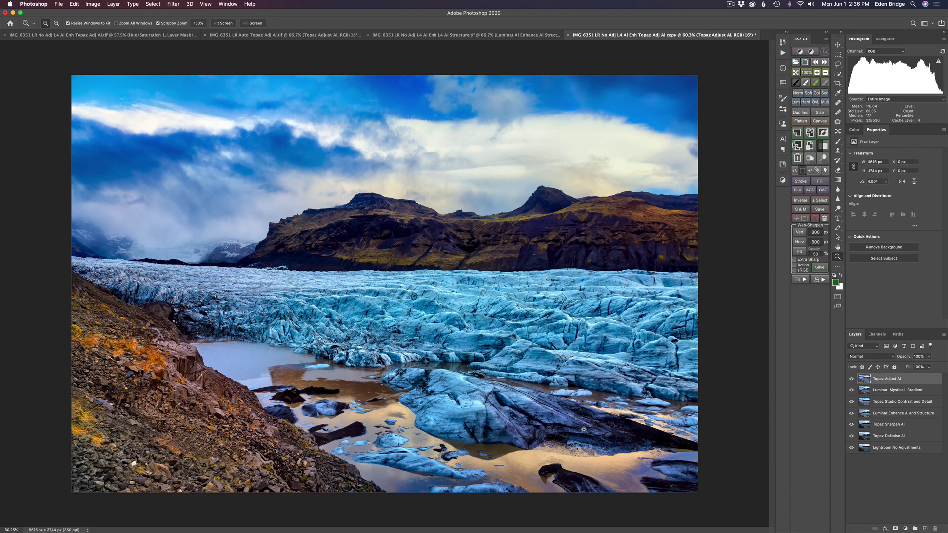
- Add a black mask to the Topaz Adjust AI layer and paint white over the foreground slope, glacier and foreground ice
key("alt")
left_click(895, 528, "alt")
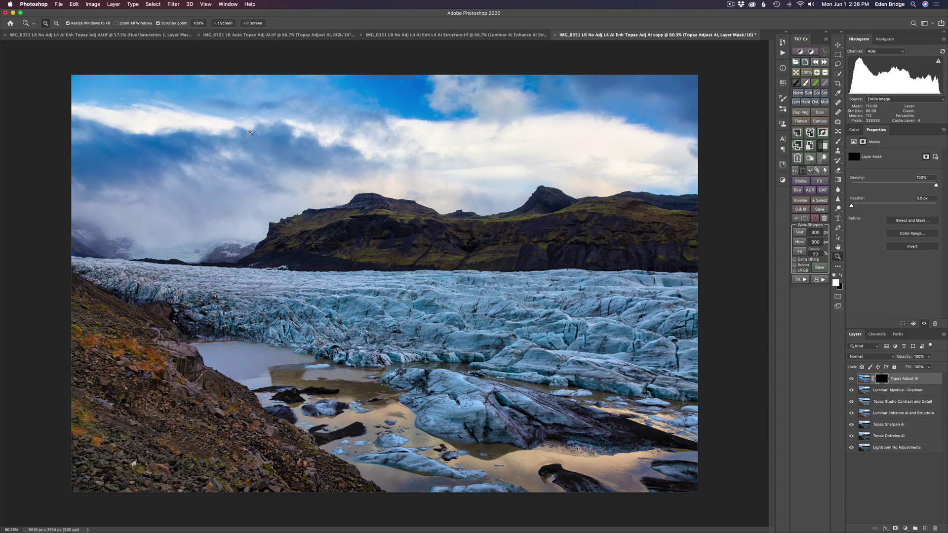
key("b")
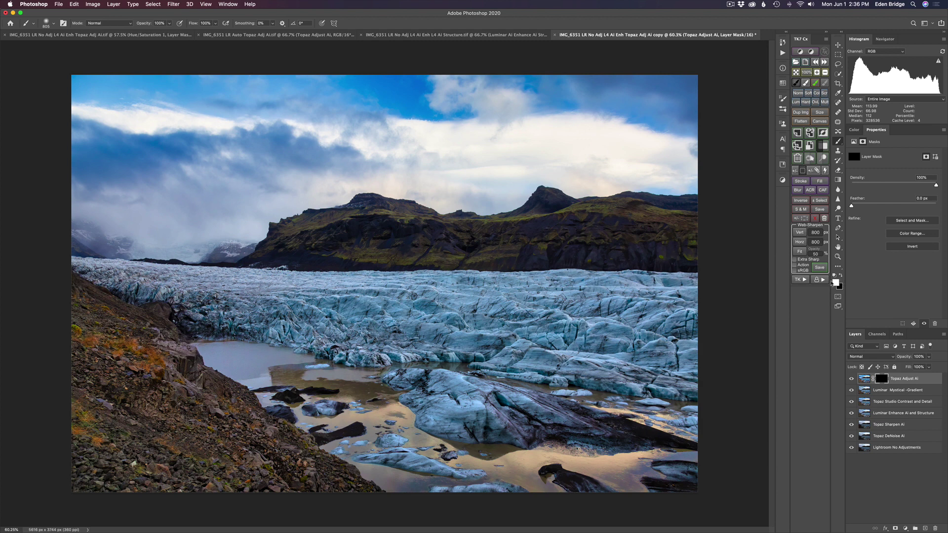
mouse_move(64, 319)
left_mouse_down()
mouse_move(138, 346)
mouse_move(313, 501)
mouse_move(99, 429)
mouse_move(127, 497)
left_mouse_up()
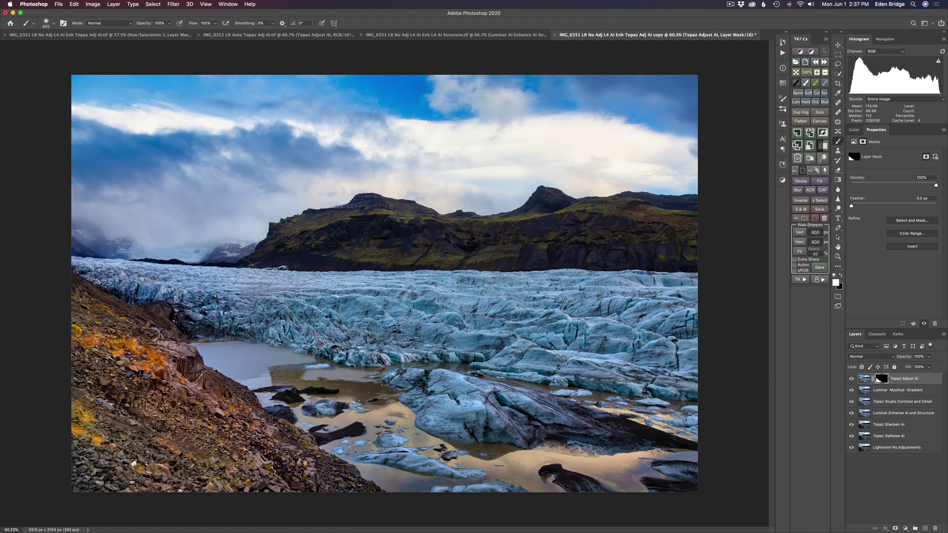
left_click_drag(345, 297, 711, 303)
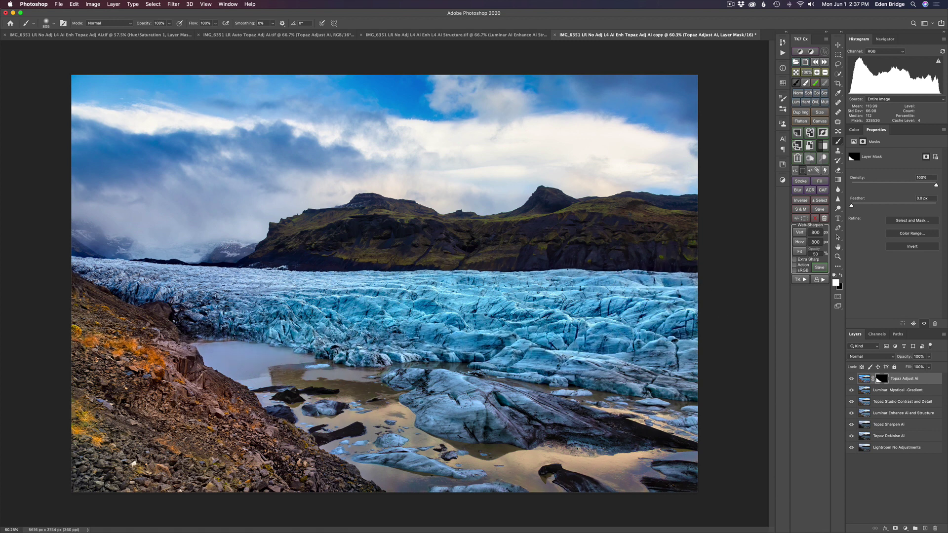
left_click_drag(698, 370, 477, 439)
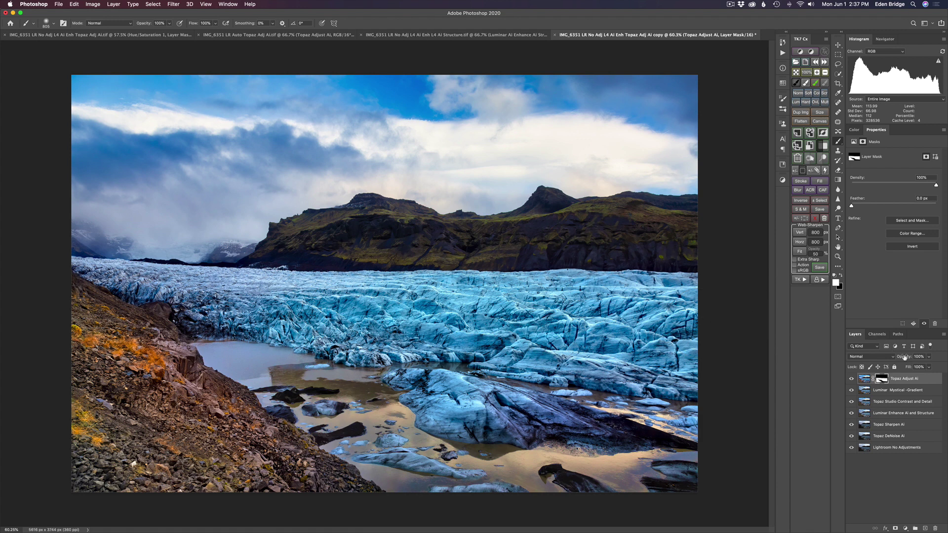
- Reduce the Topaz Adjust AI layer's opacity to 67%, checking the image with and without the layer while adjusting
left_click_drag(905, 359, 704, 350)
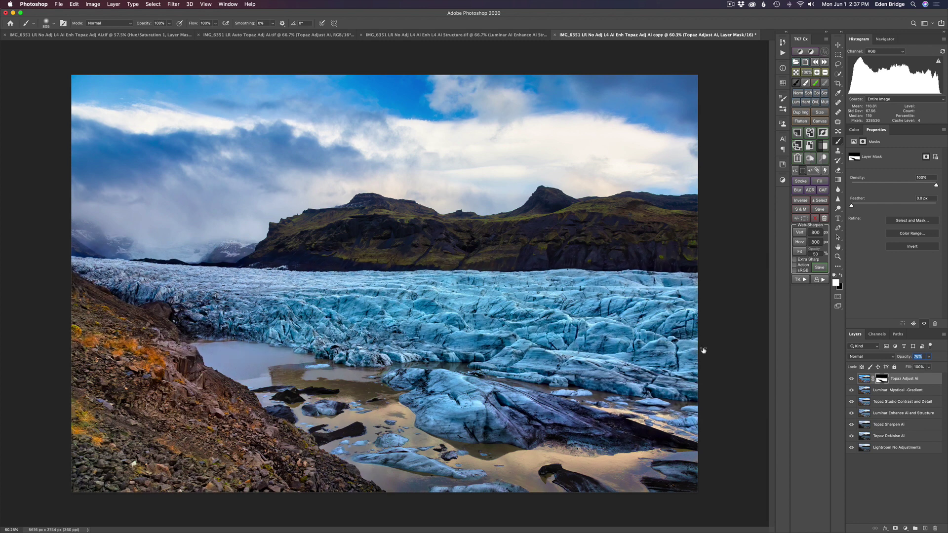
left_click_drag(704, 350, 705, 351)
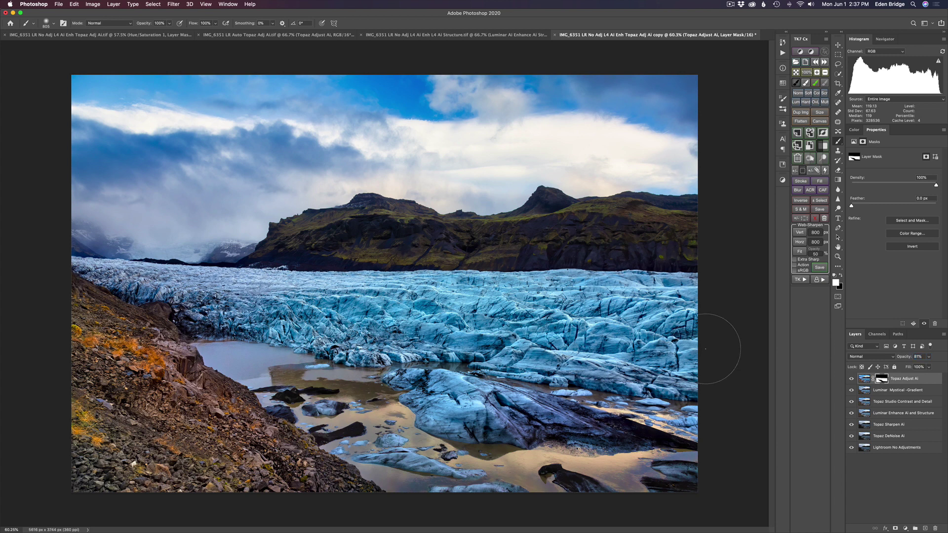
left_click(852, 379)
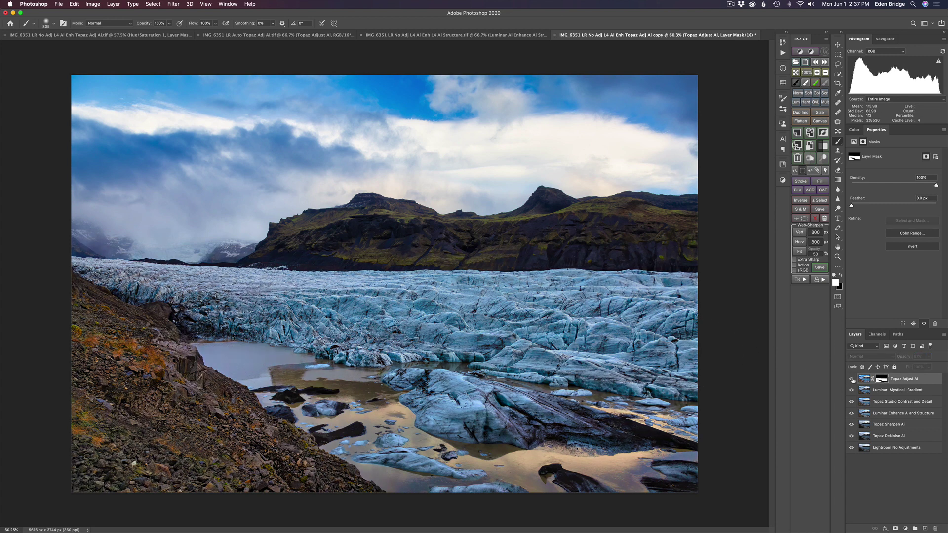
left_click(851, 379)
left_click(852, 379)
left_click(852, 380)
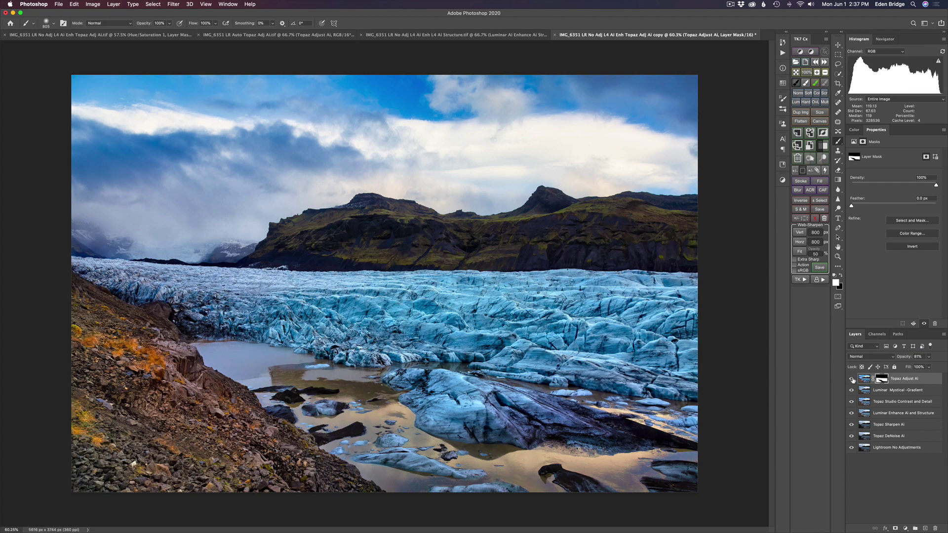
left_click_drag(903, 356, 890, 359)
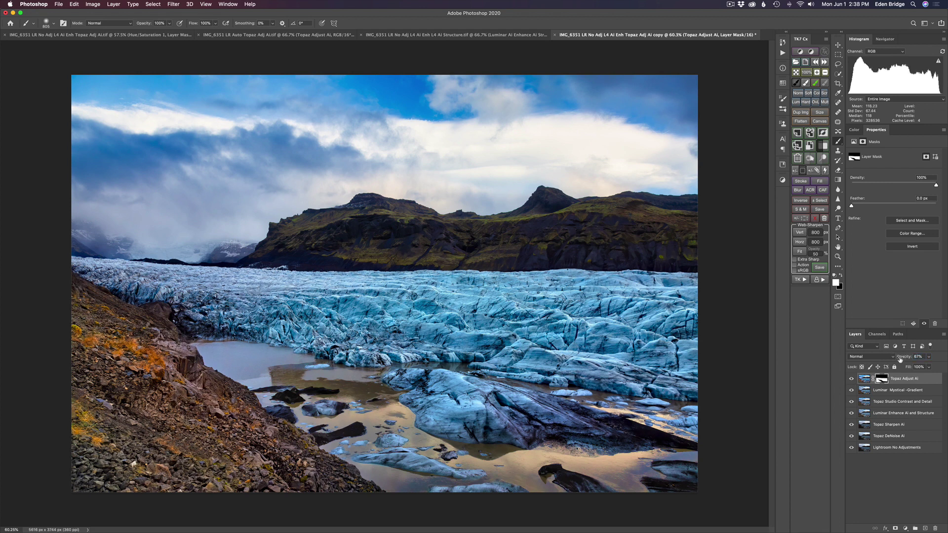
- Compare the image with and without the Topaz Adjust AI layer, and against the Lightroom No Adjustments layer alone
left_click(852, 380)
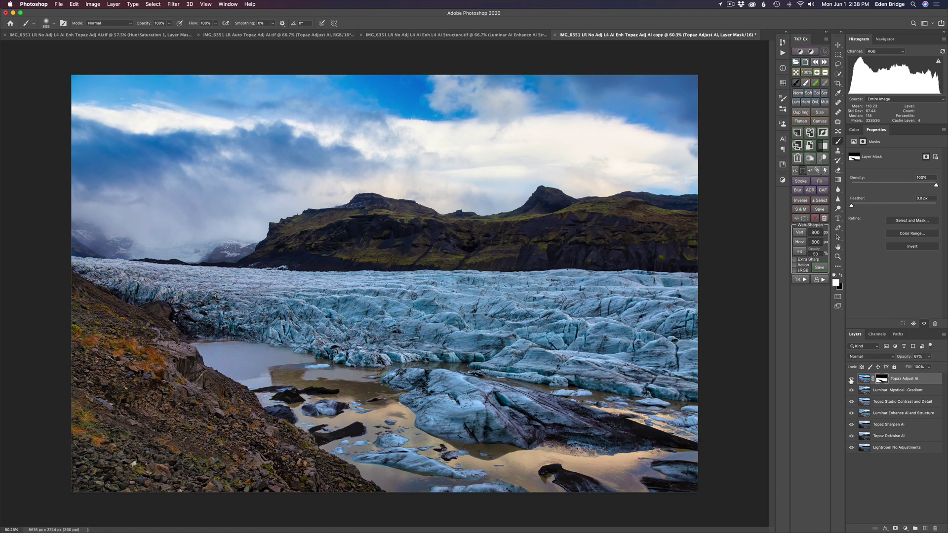
left_click(851, 379)
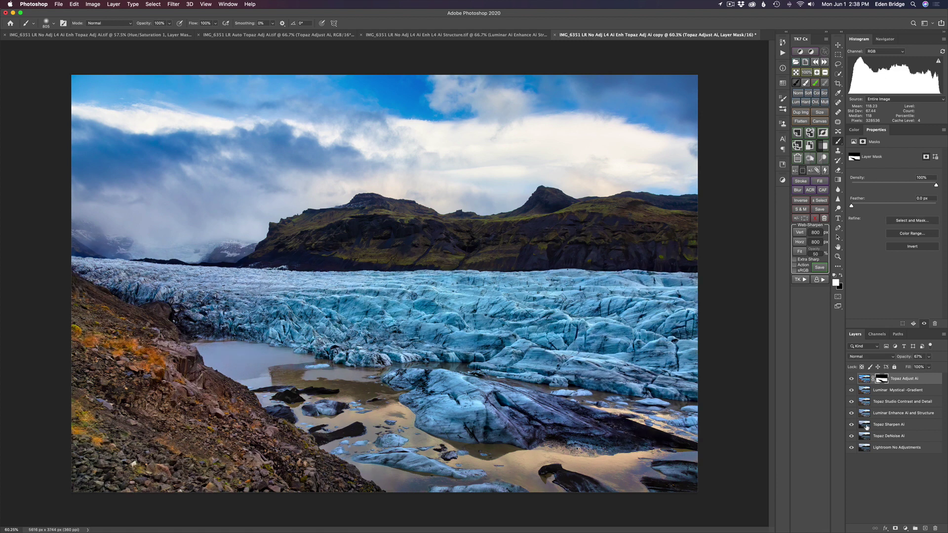
left_click(852, 449, "alt")
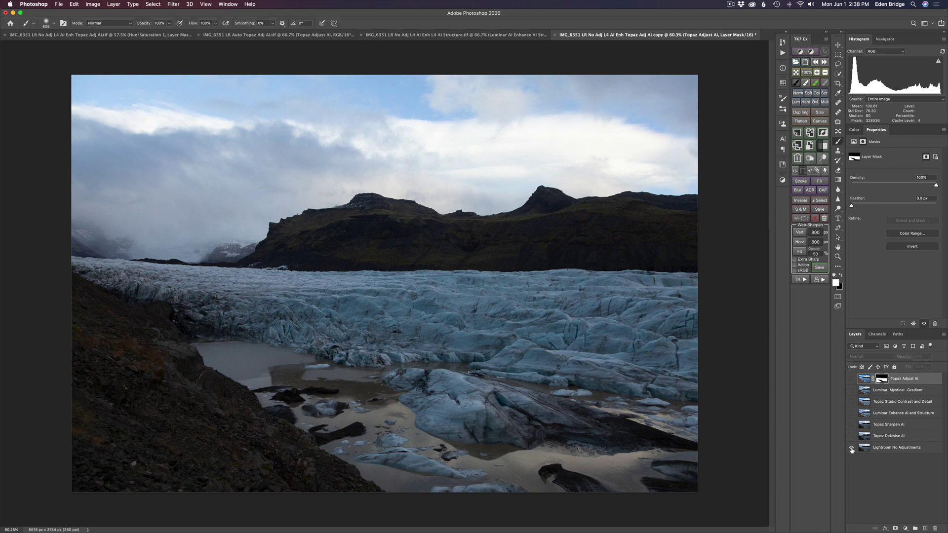
left_click(851, 449, "alt")
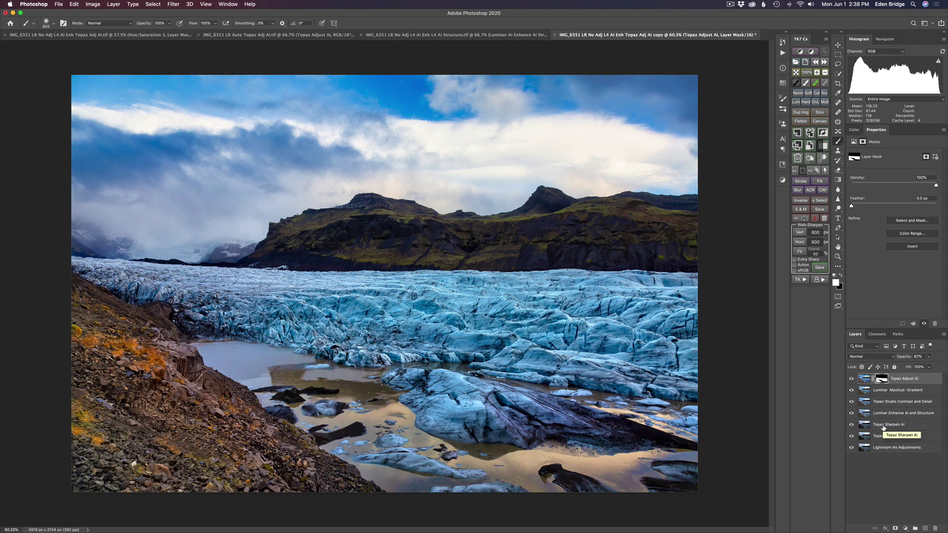
- Hide the four layers above Topaz Sharpen AI and show them again one by one, from Luminar Enhance AI and Structure up to Topaz Adjust AI
left_click_drag(851, 379, 852, 414)
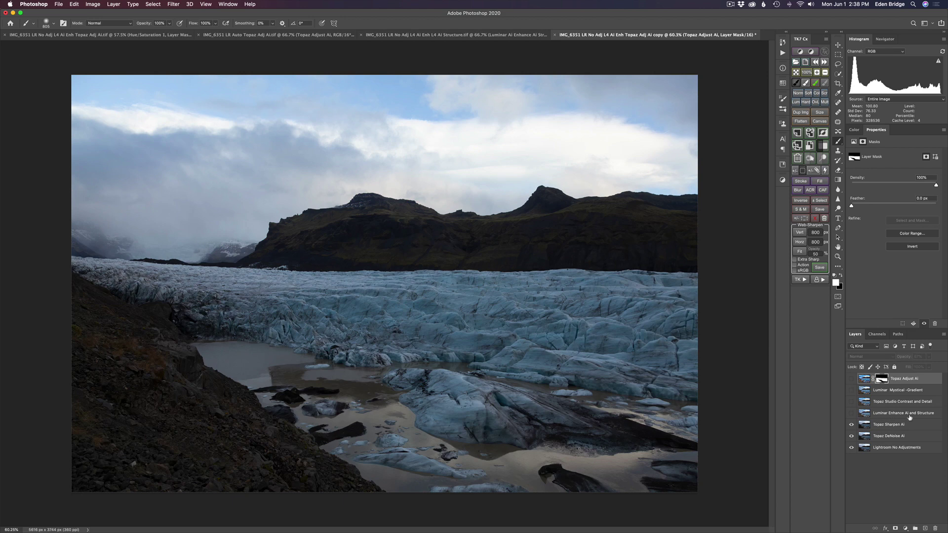
left_click(851, 414)
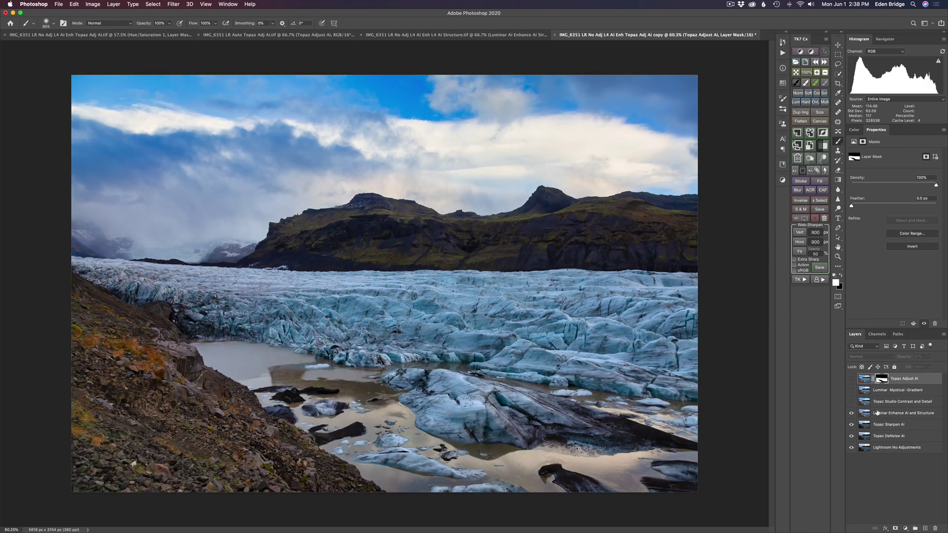
left_click(851, 402)
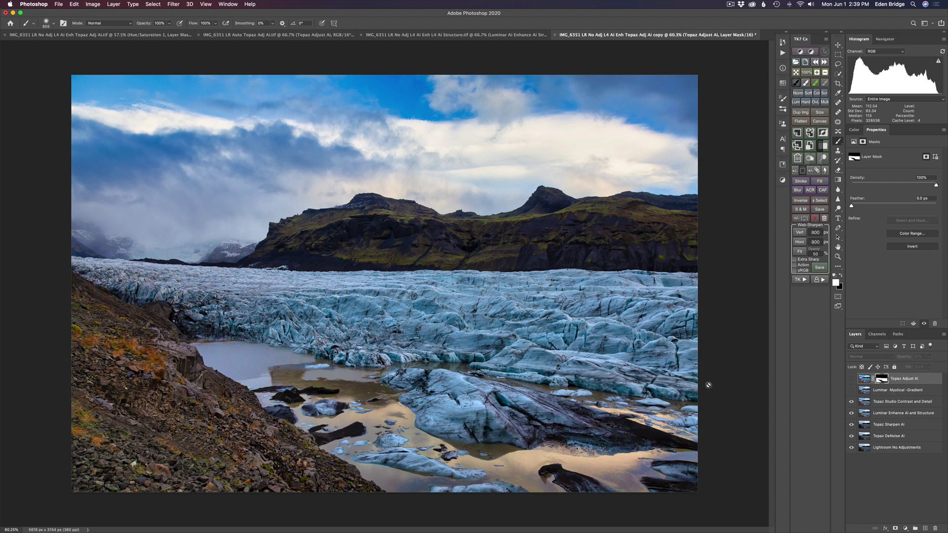
left_click(852, 391)
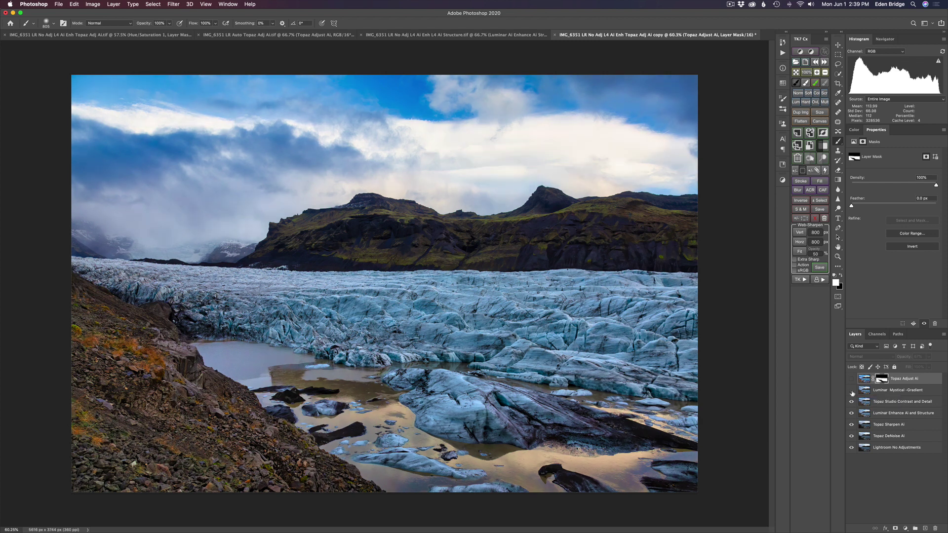
left_click(852, 391)
left_click(851, 391)
left_click(852, 379)
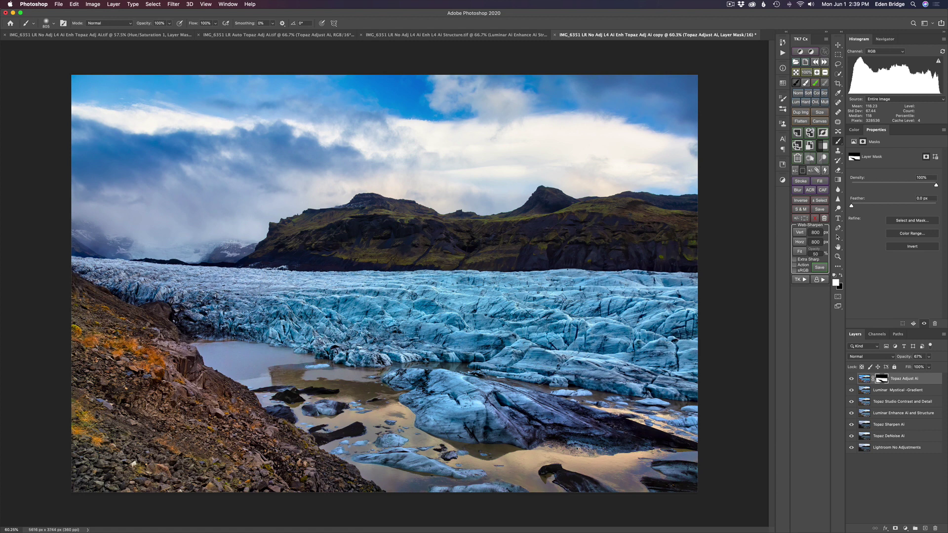
- Review the Topaz Adjust AI layer's effect once more and compare the finished image with the unadjusted Lightroom original
left_click(852, 380)
left_click(851, 379)
left_click(852, 448, "alt")
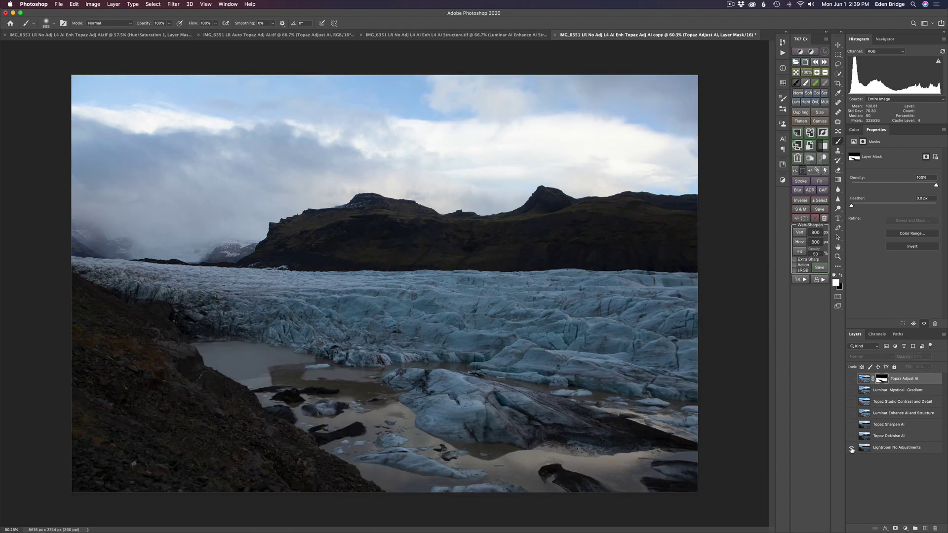
left_click(851, 449, "alt")
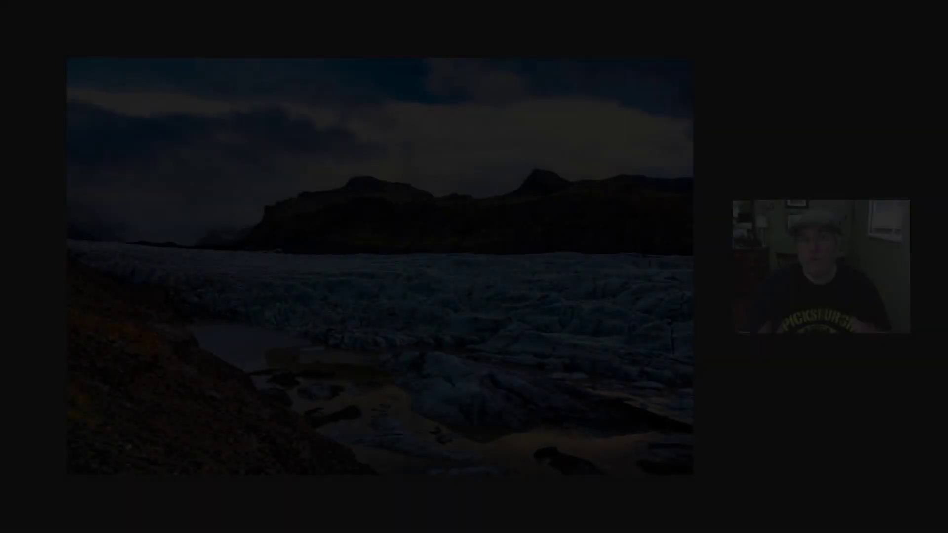